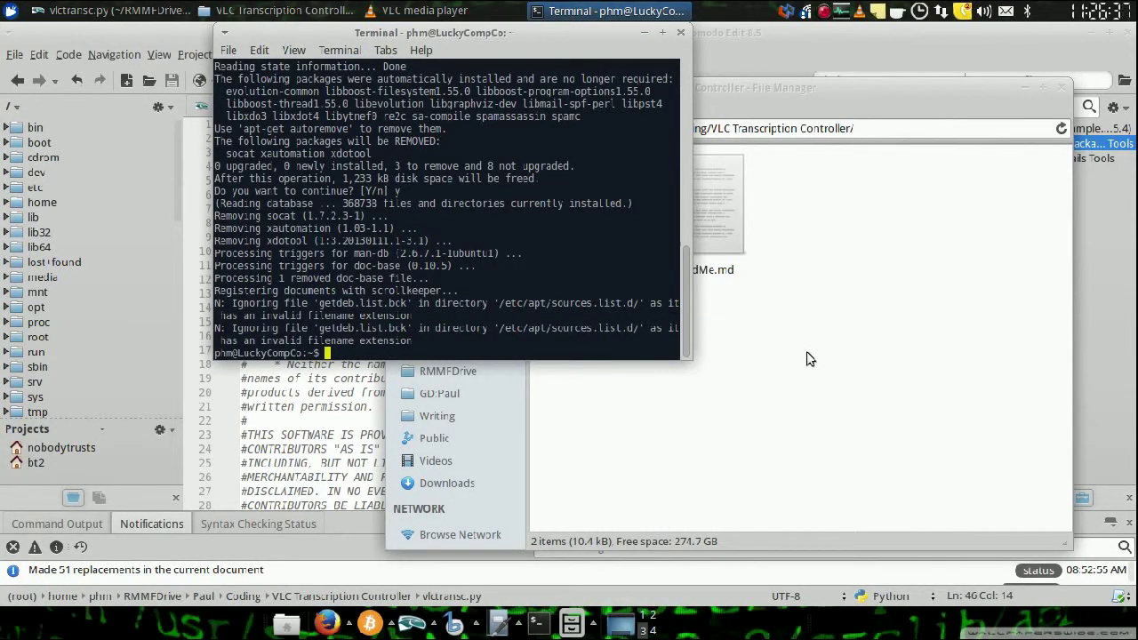
Step: Turn the earlier removal command into sudo apt-get install socat xautomation xdotool and run it
key(Up)
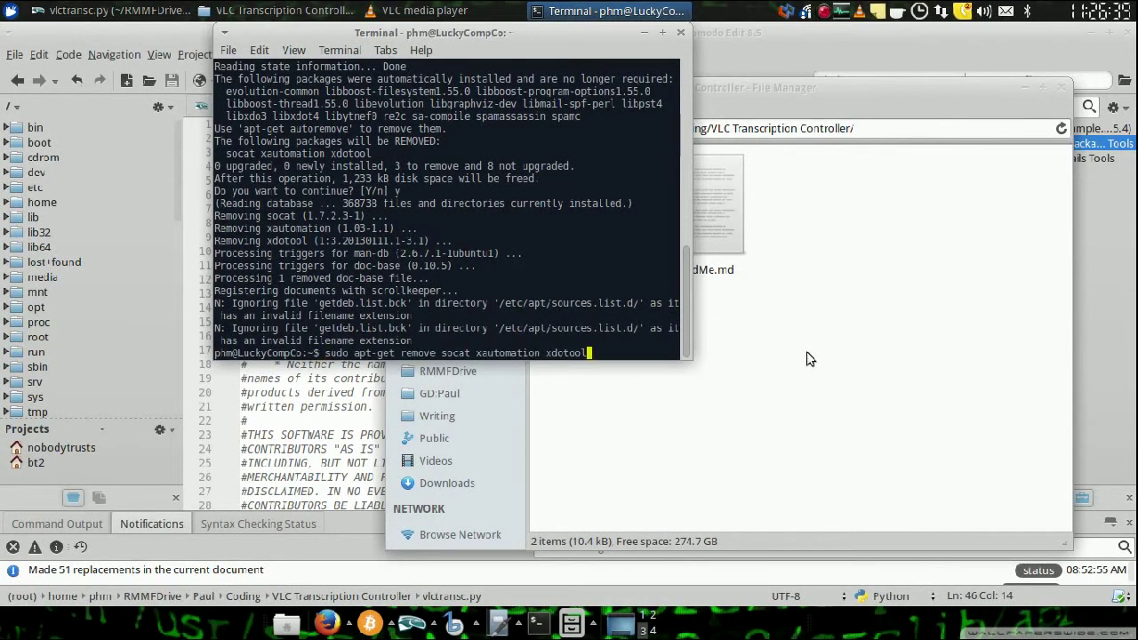
key(Up)
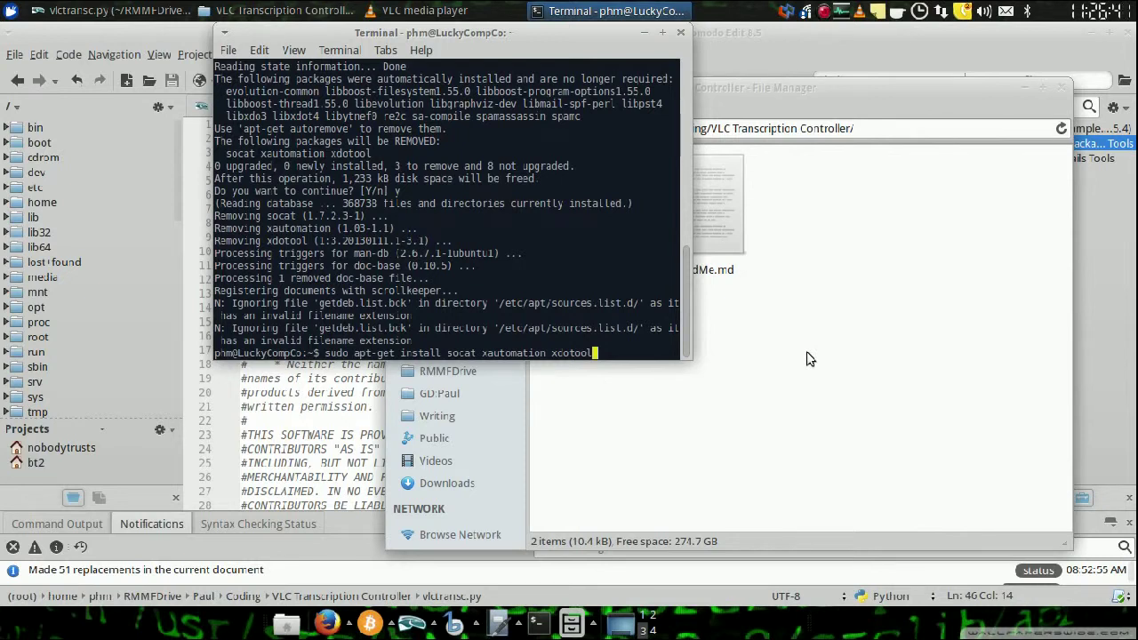
key(Return)
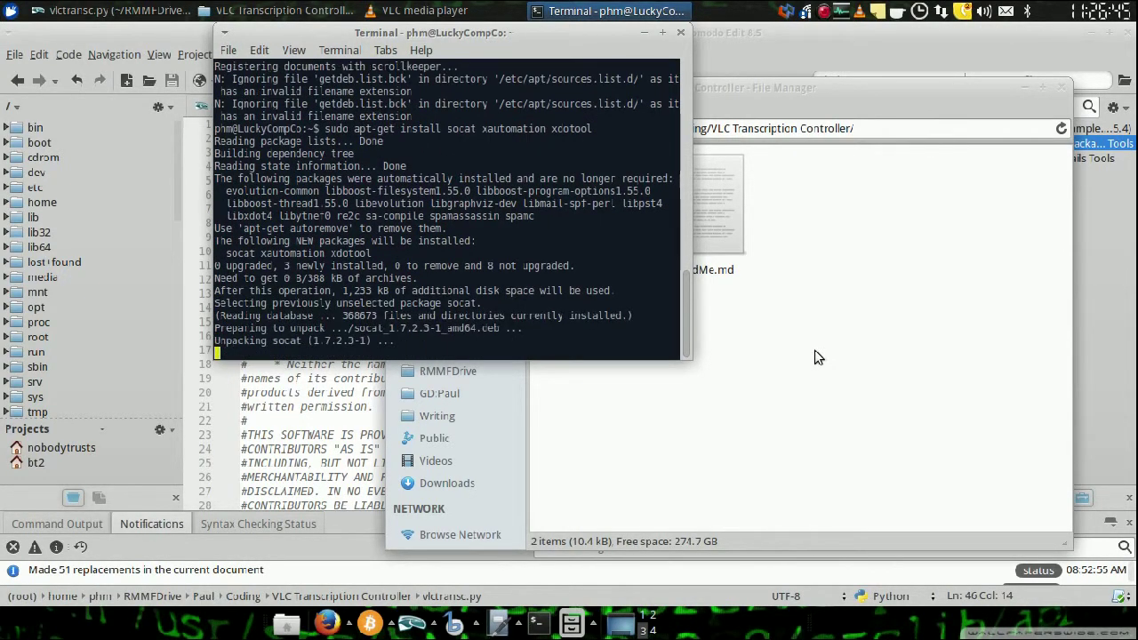
Step: In Komodo Edit, bring up ReadMe.md and review the apt-get install line on line 8
key(alt+Tab)
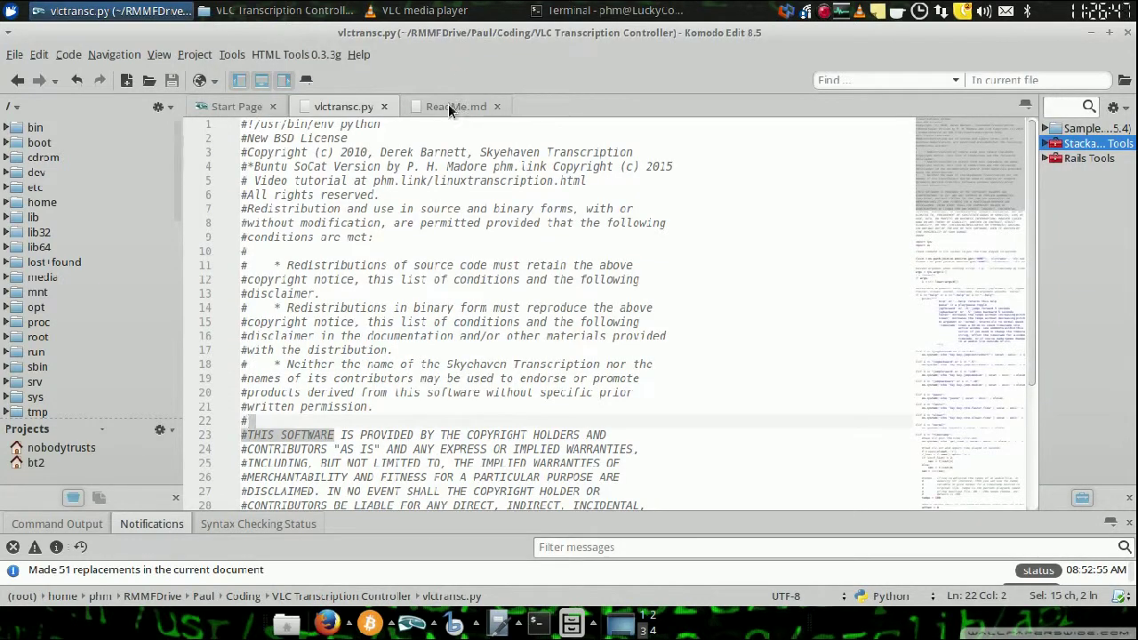
click(448, 103)
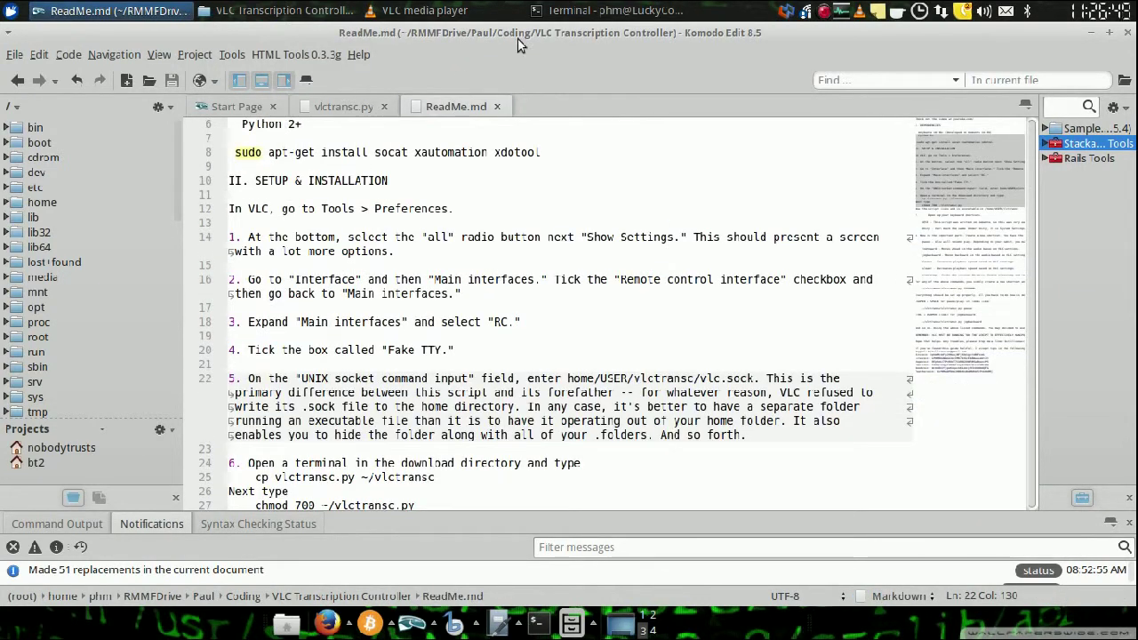
triple_click(449, 152)
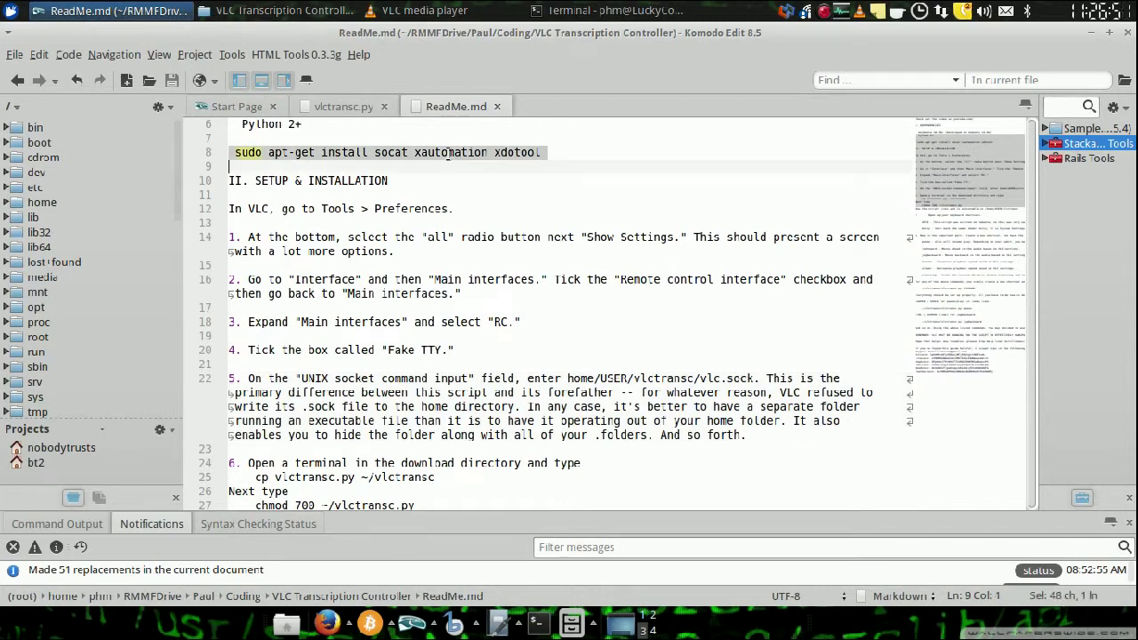
click(445, 152)
click(470, 179)
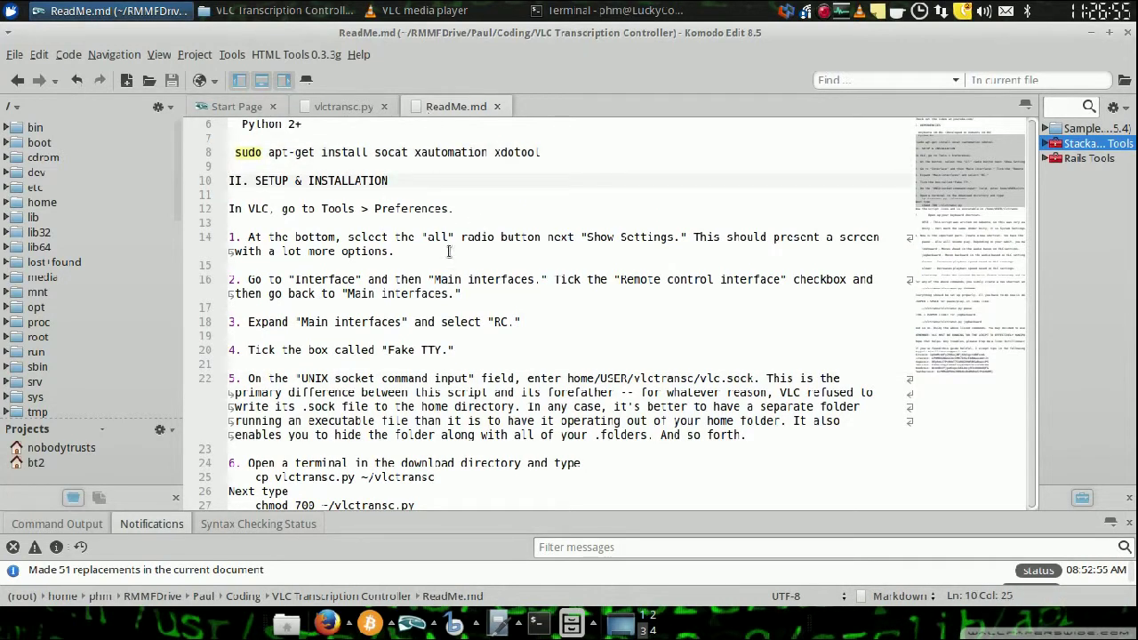
Step: Show all VLC preferences and expand Interface > Main interfaces to check the oldrc module
click(435, 10)
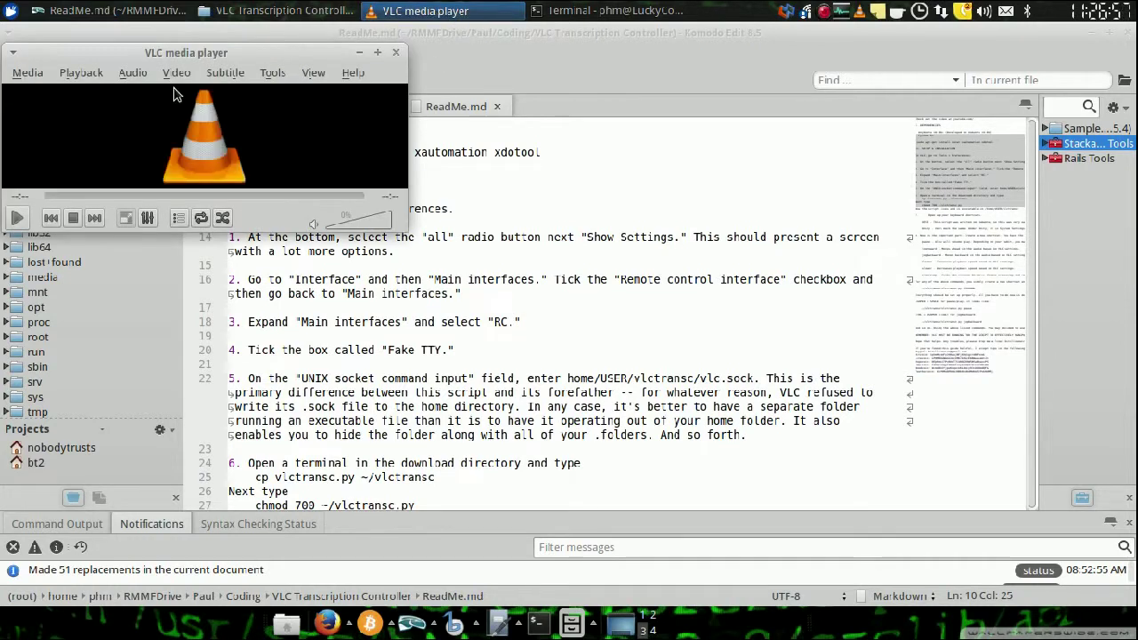
click(268, 72)
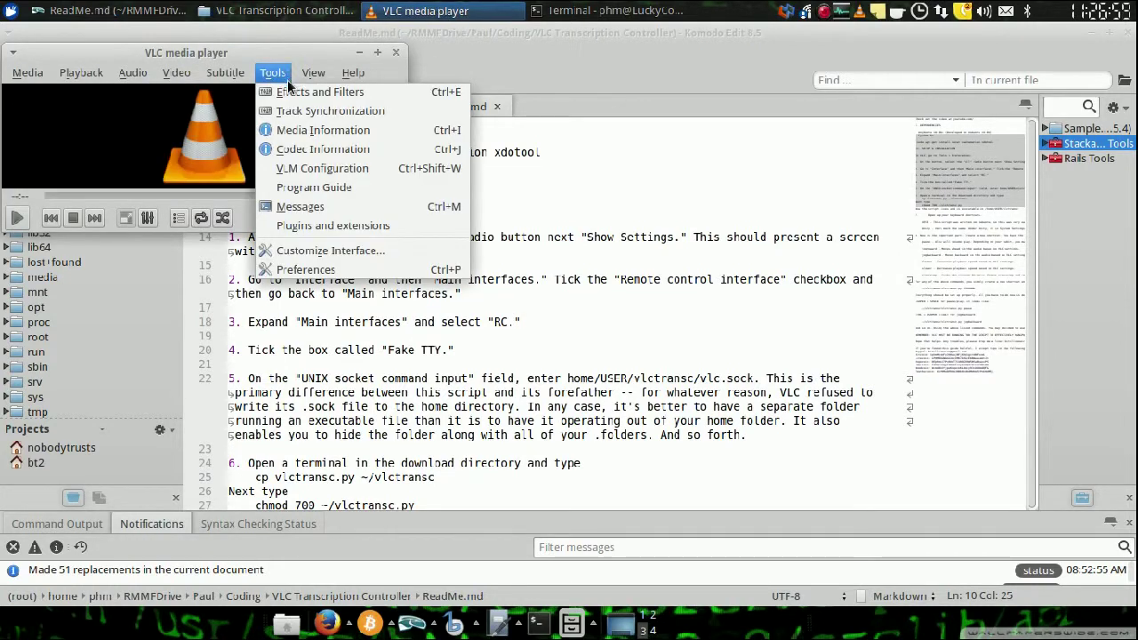
click(306, 269)
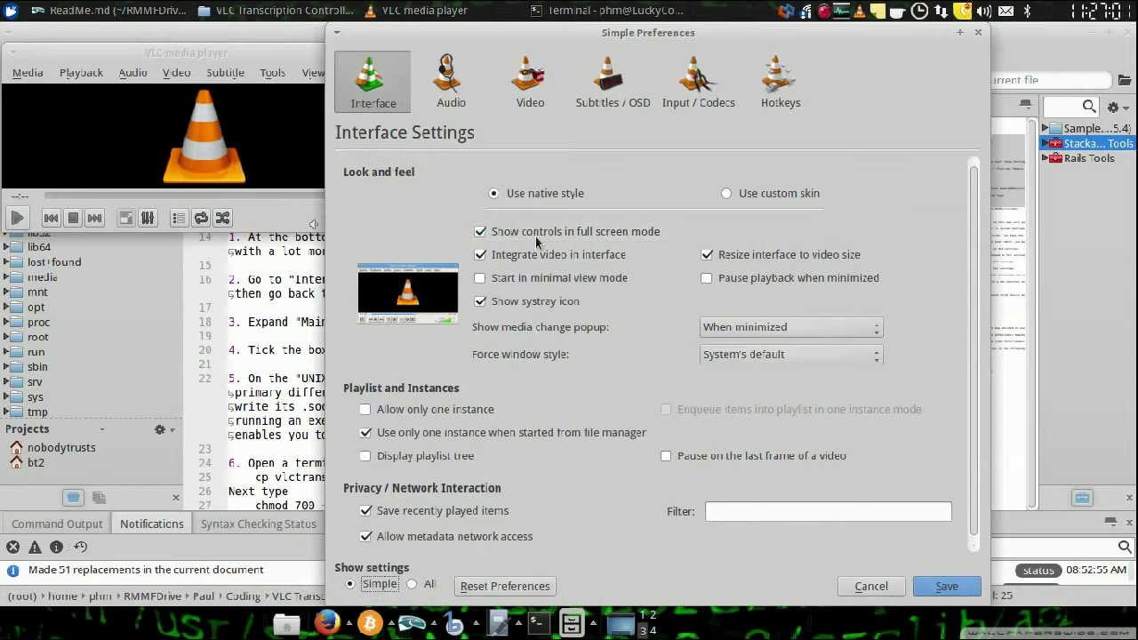
click(425, 584)
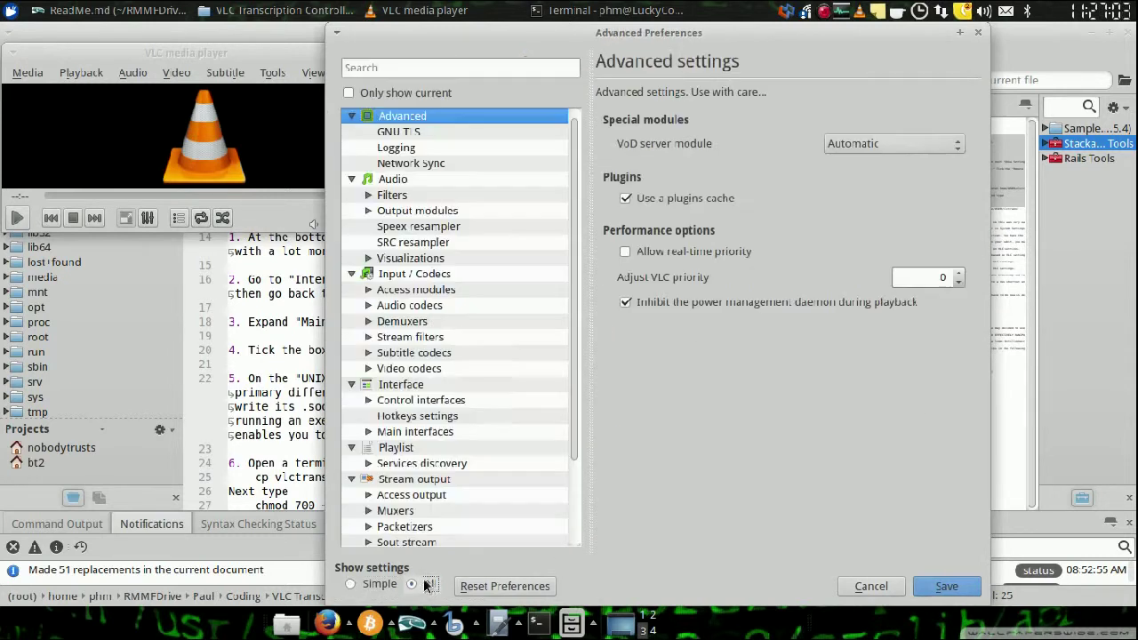
click(405, 432)
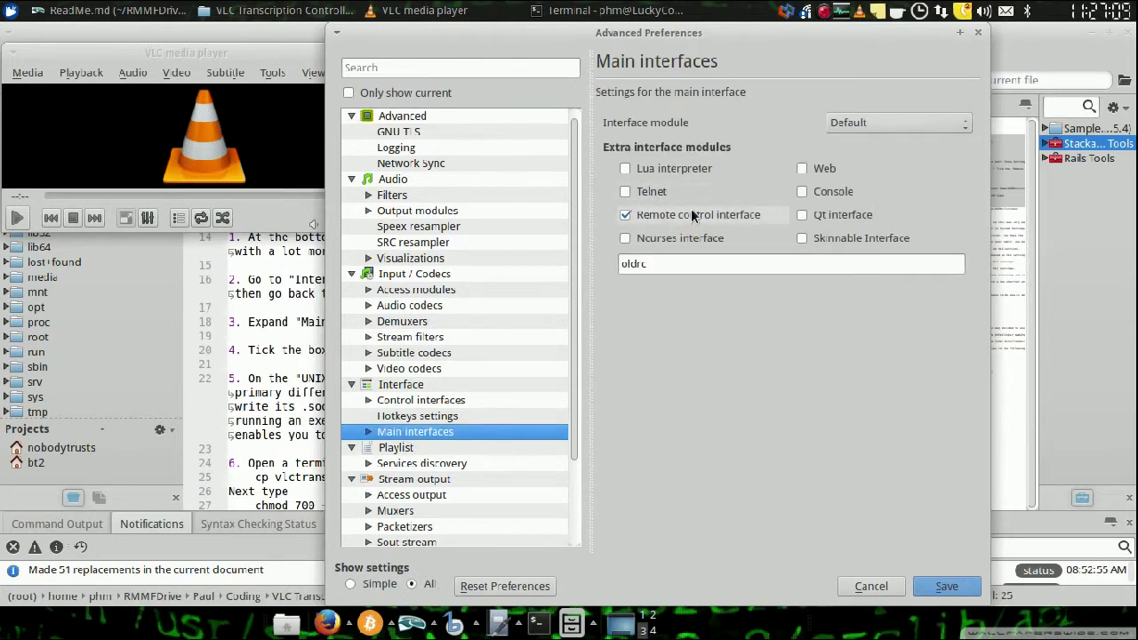
click(690, 264)
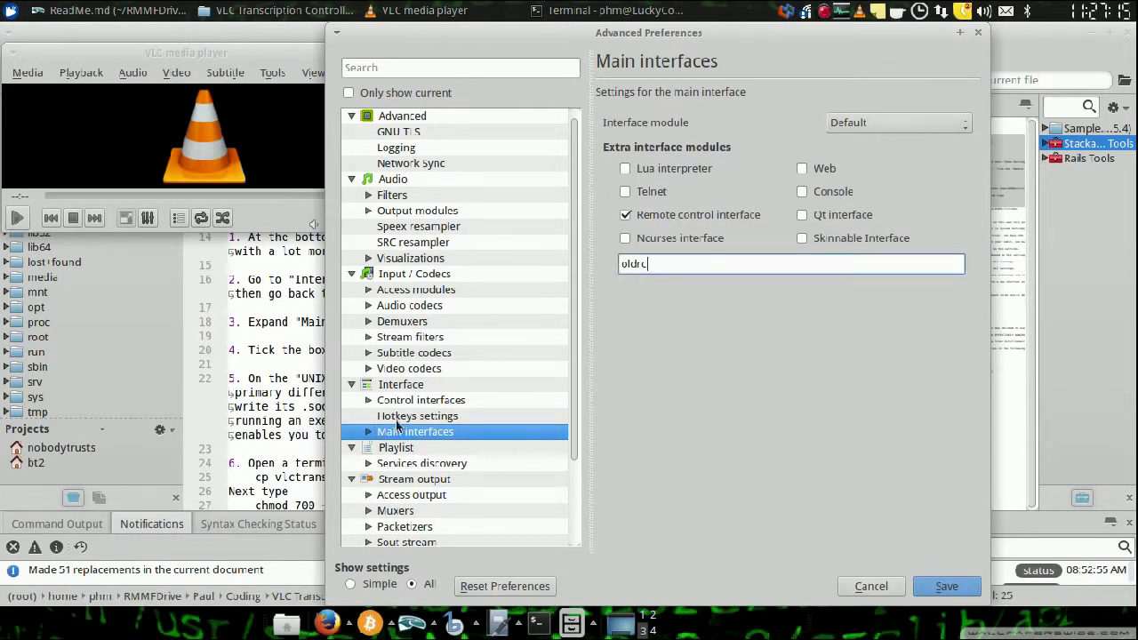
click(368, 432)
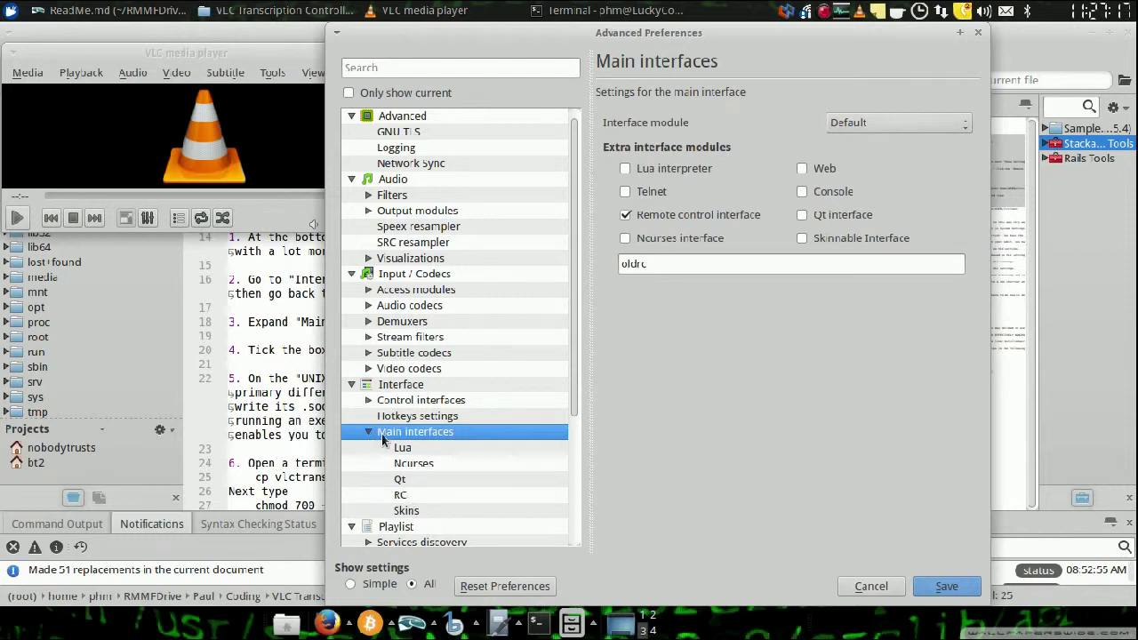
click(401, 497)
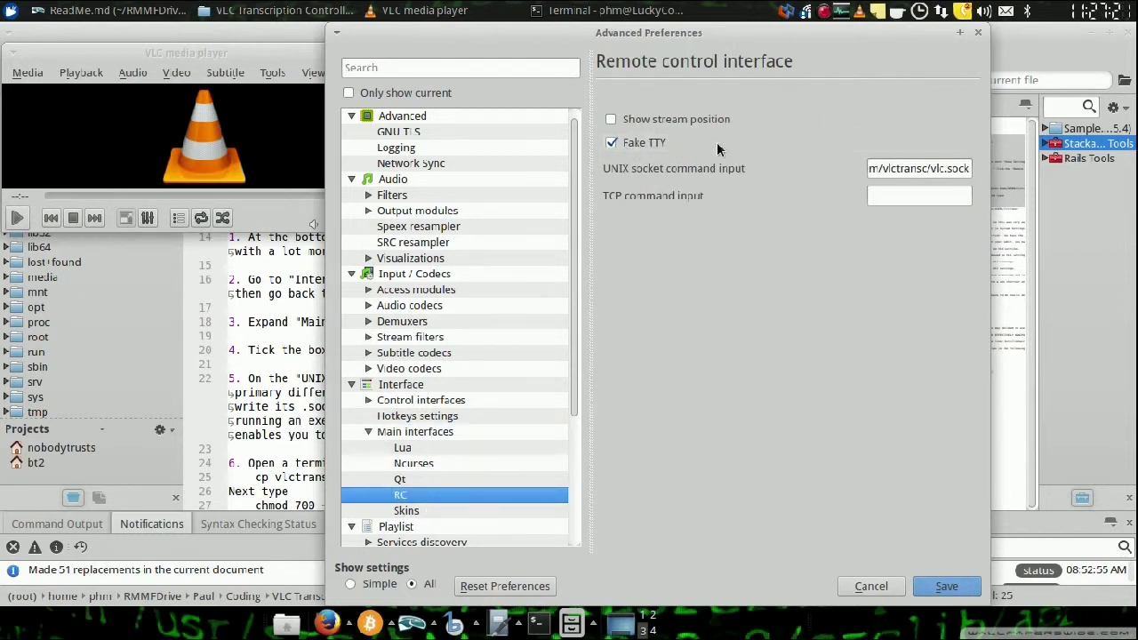
drag(882, 168, 976, 169)
click(889, 168)
click(947, 169)
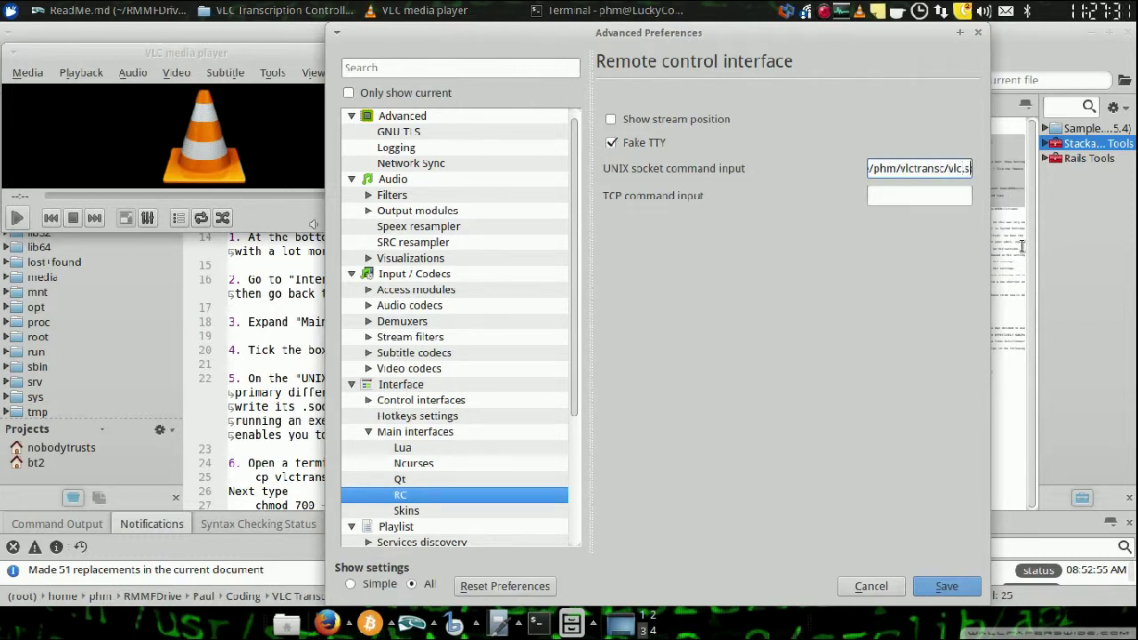
key(End)
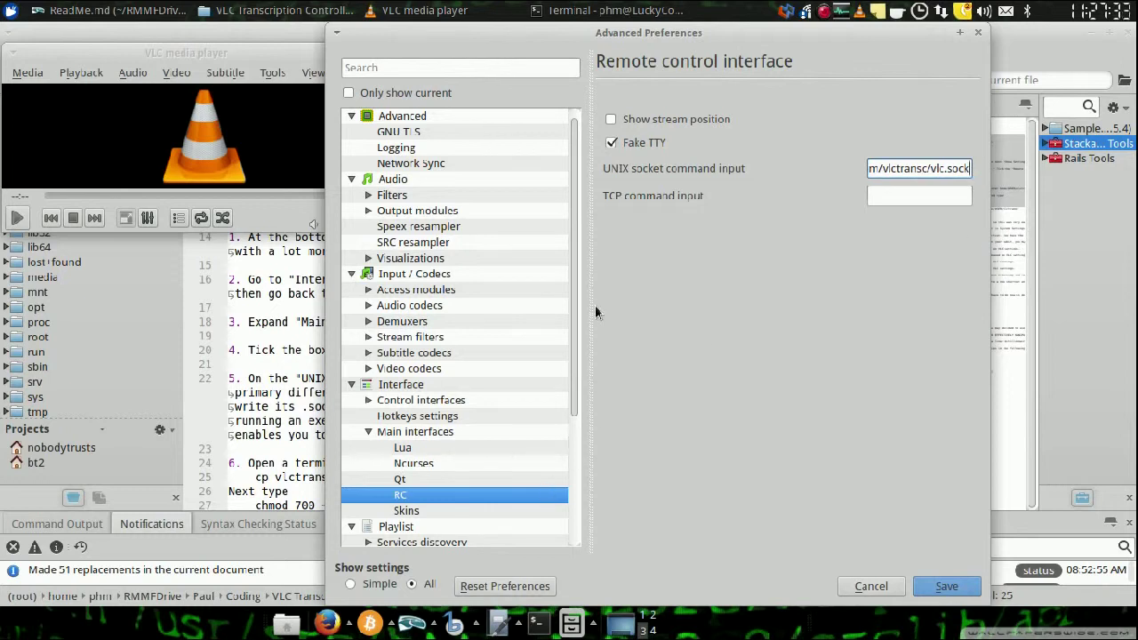
Step: Type mkdir ~/vlctransc in the terminal, then discard it without running
click(608, 11)
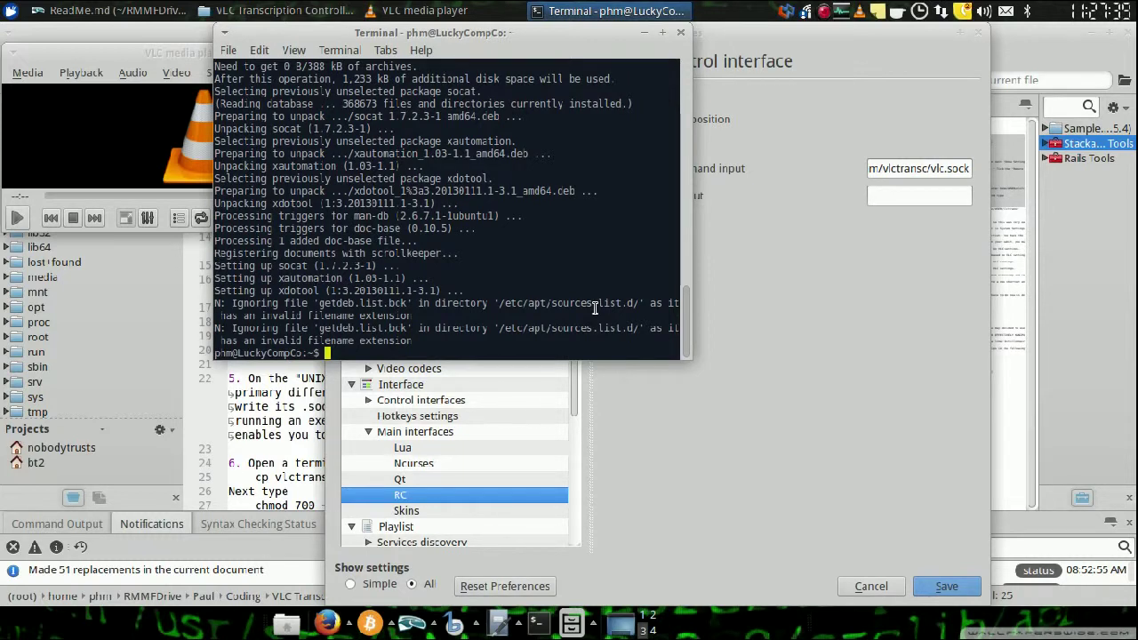
text(mkdir ~/vlctransc)
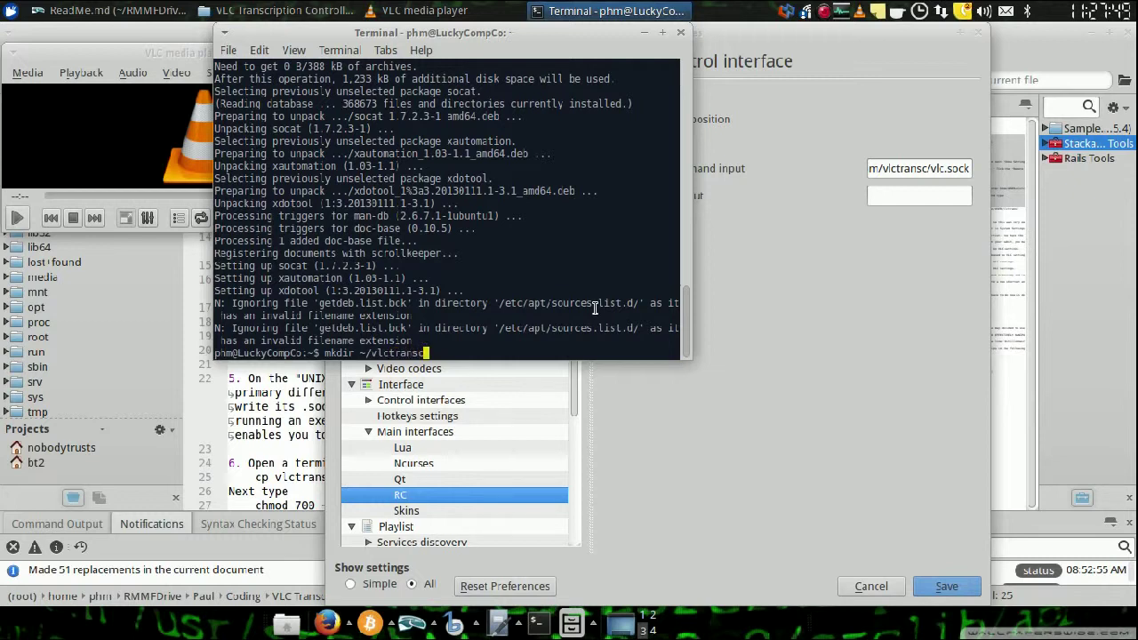
key(BackSpace)
key(BackSpace)
key(BackSpace)
key(BackSpace)
key(BackSpace)
key(BackSpace)
key(BackSpace)
key(BackSpace)
key(BackSpace)
key(BackSpace)
key(BackSpace)
key(BackSpace)
key(BackSpace)
key(BackSpace)
key(BackSpace)
key(BackSpace)
key(BackSpace)
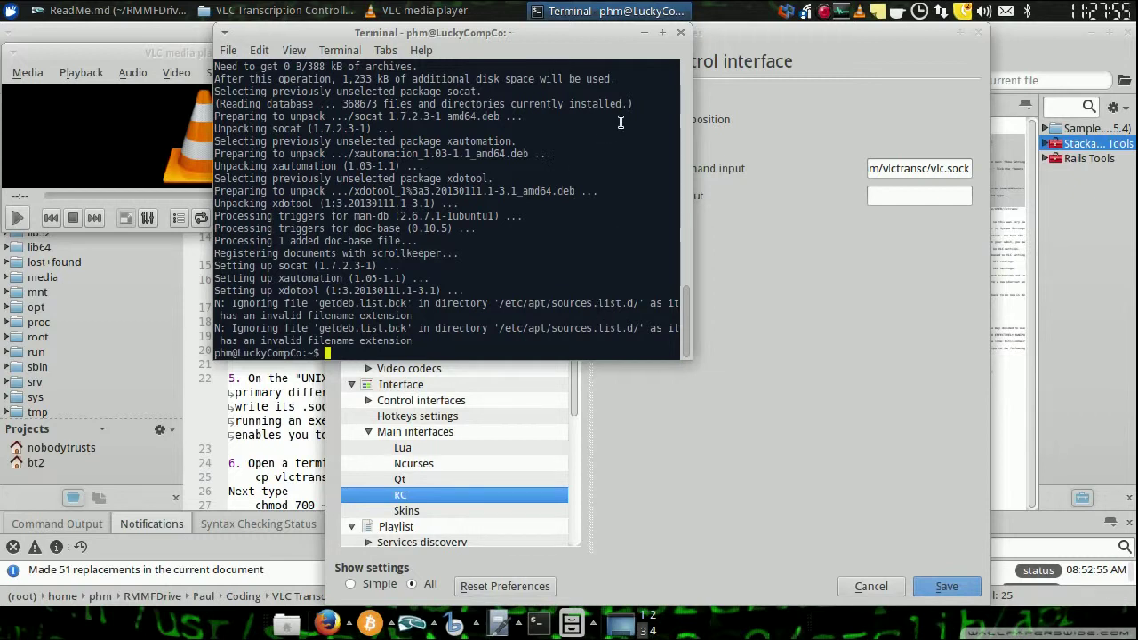
Step: Open a terminal in the VLC Transcription Controller folder and run chmod 700 vlctransc.py
click(283, 11)
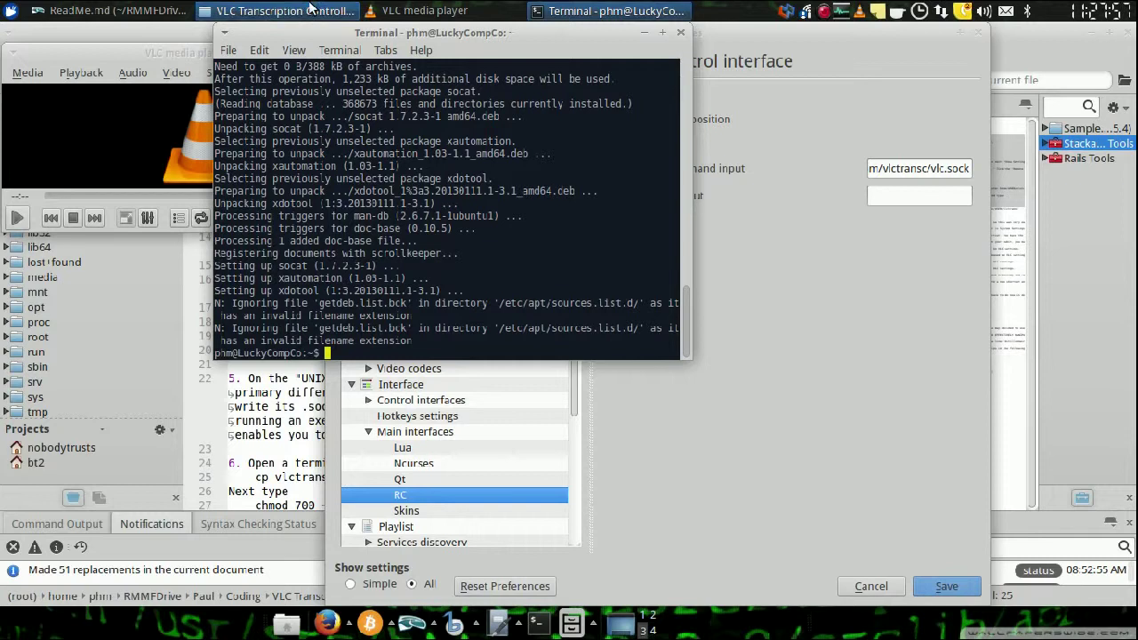
right_click(636, 388)
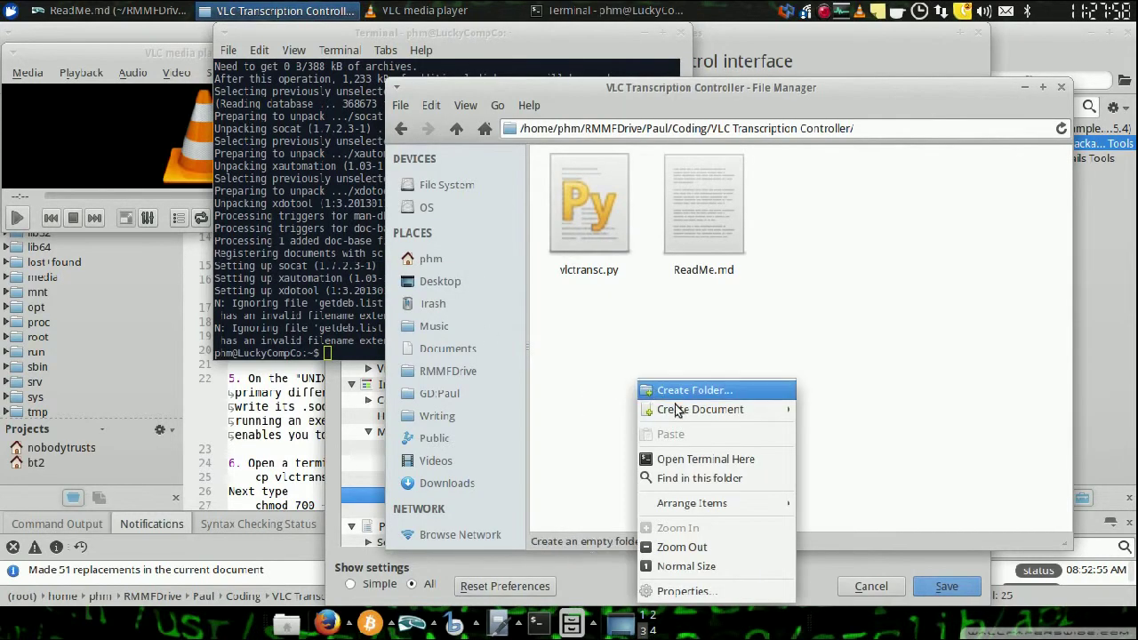
click(711, 458)
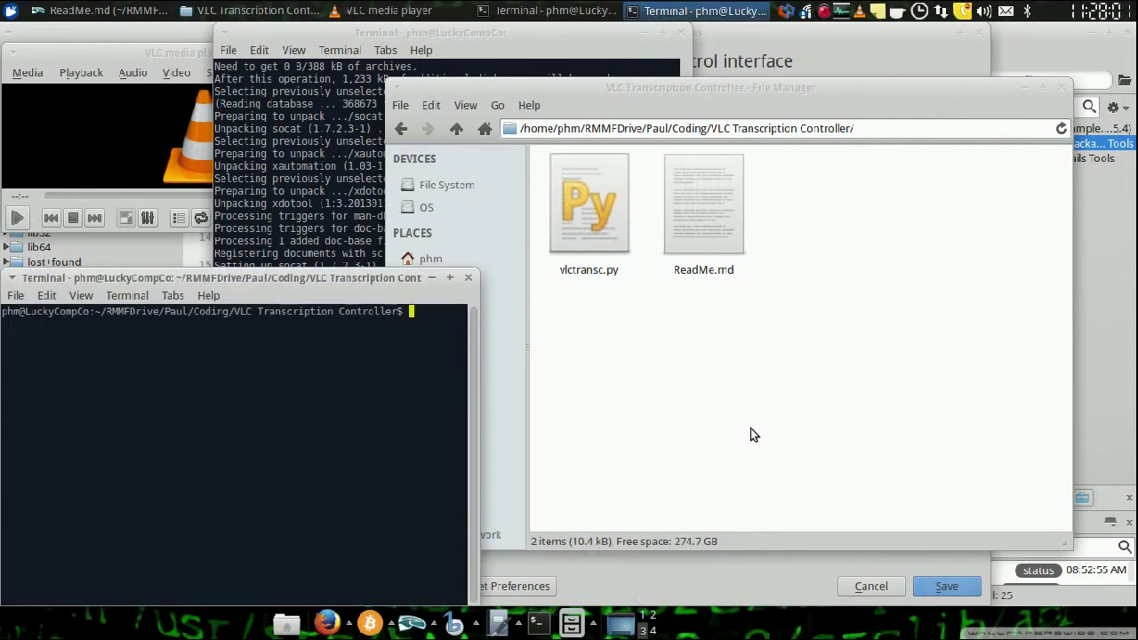
drag(344, 284, 438, 71)
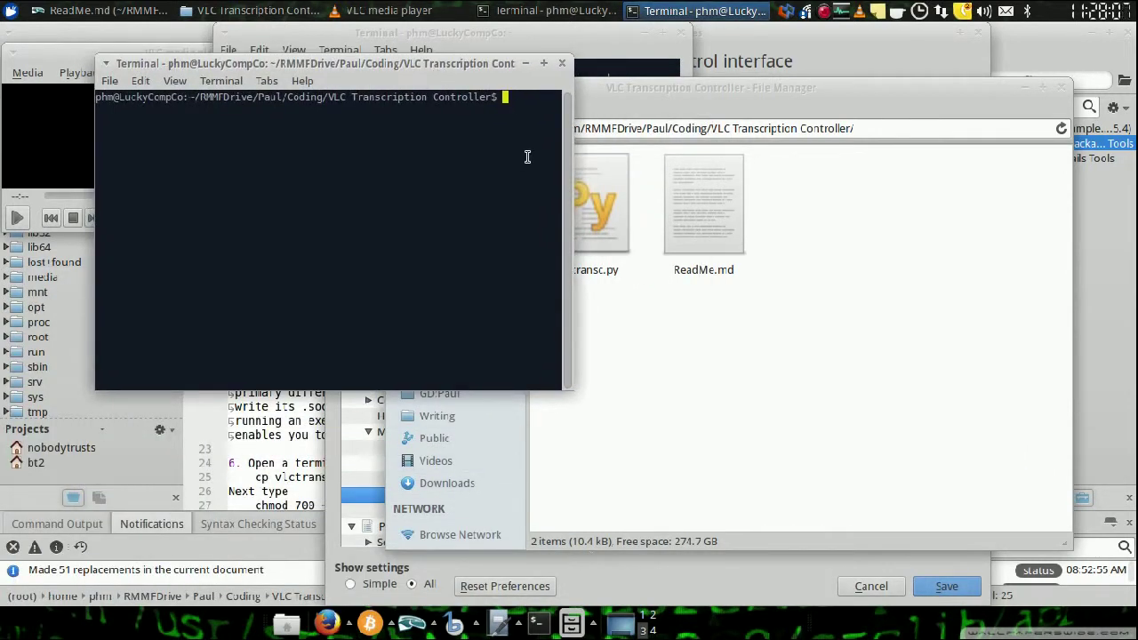
text(cp)
key(BackSpace)
key(BackSpace)
key(BackSpace)
text(chmod 700 vlctransc.py)
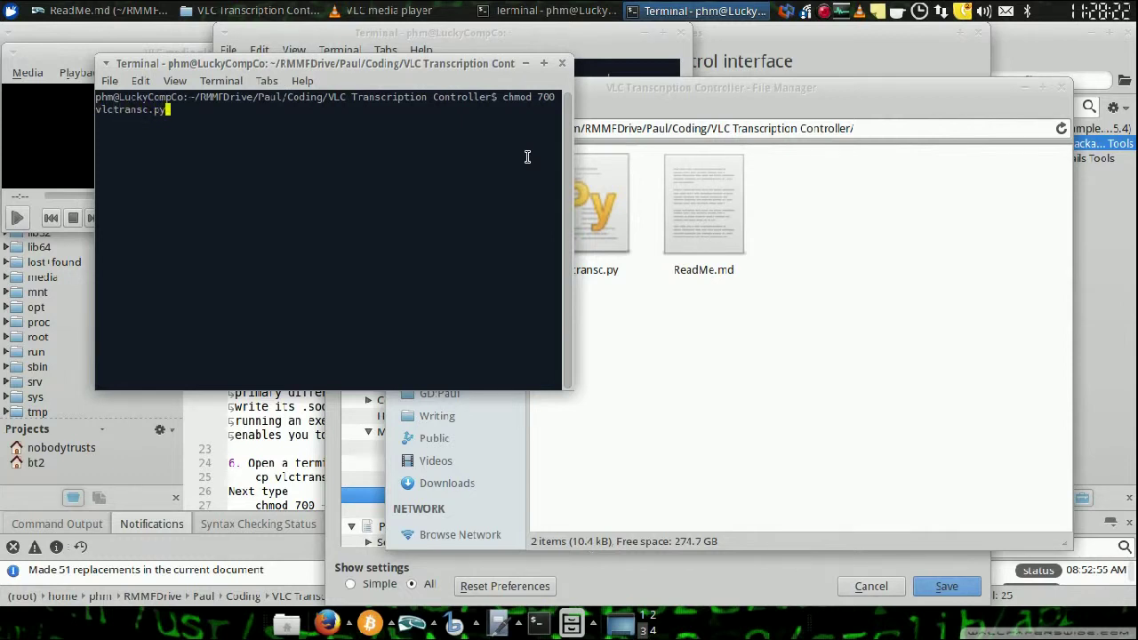
key(Return)
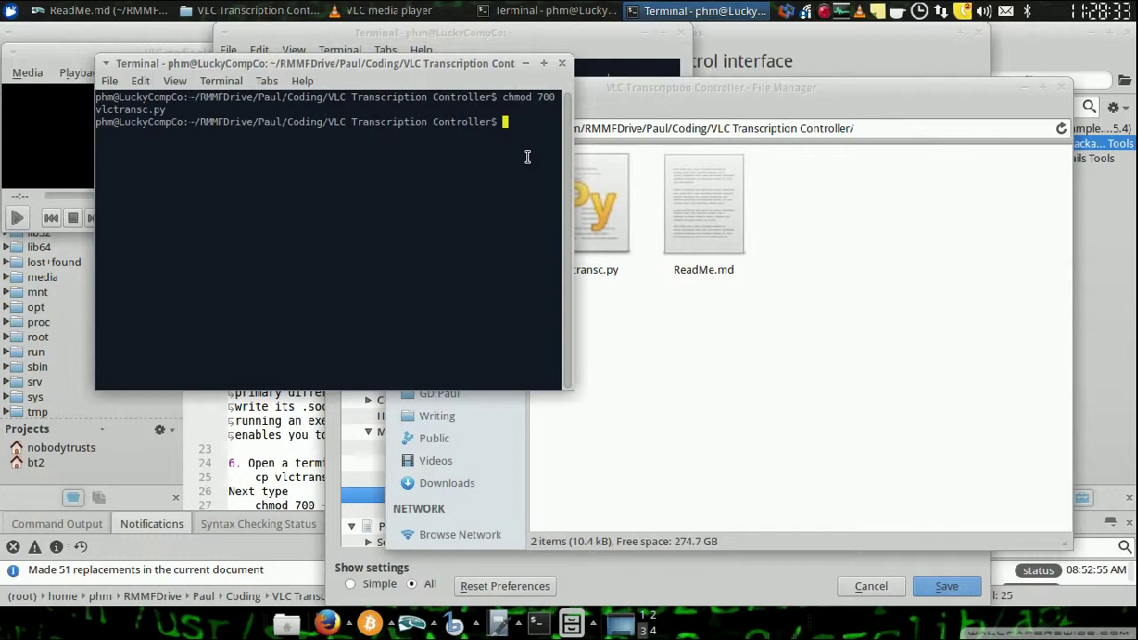
Step: Copy vlctransc.py into ~/vlctransc
text(cp )
text(vlctr)
text(ansc)
text(.py )
text(-)
text(/)
text(vl)
text(ctransc/)
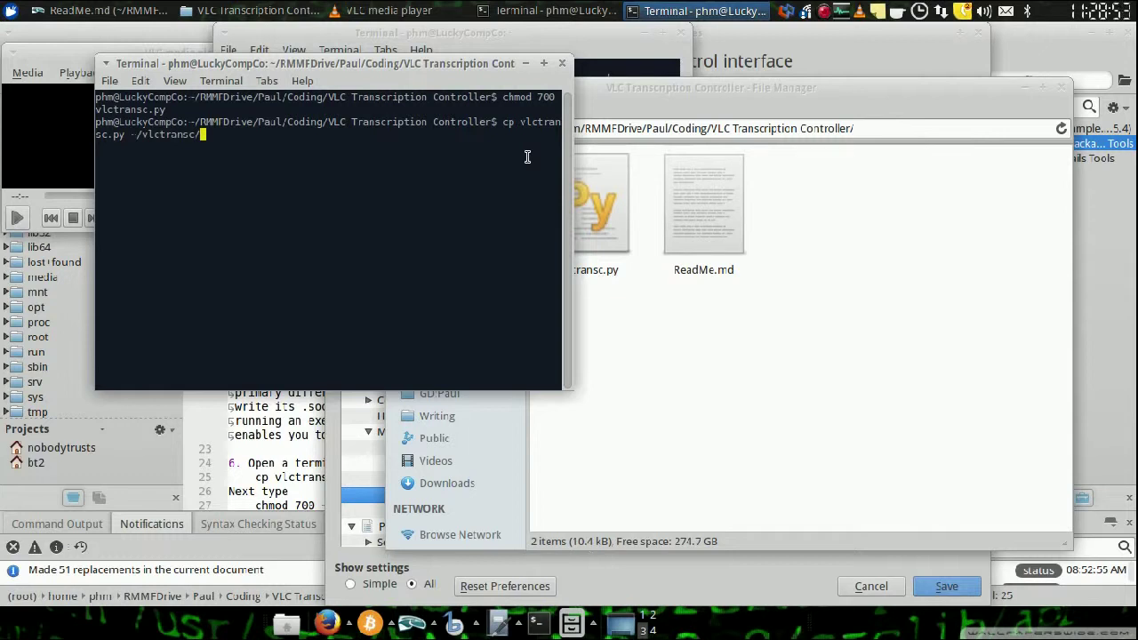
key(BackSpace)
key(Return)
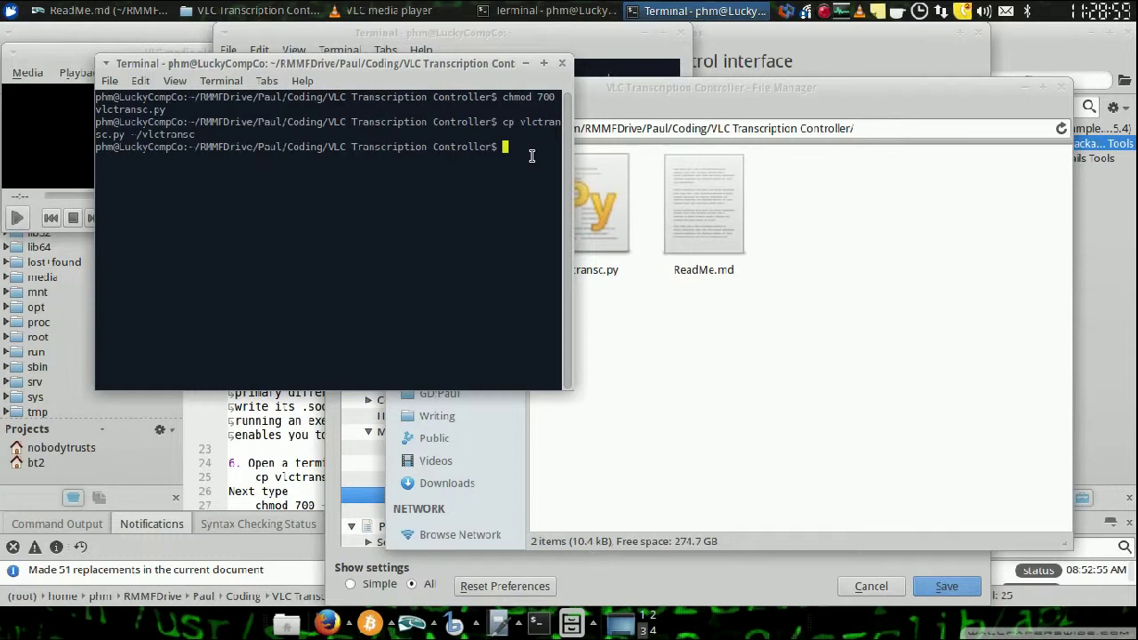
Step: Launch Keyboard settings and review the vlctransc.py pause and jogbackward application shortcuts
click(11, 9)
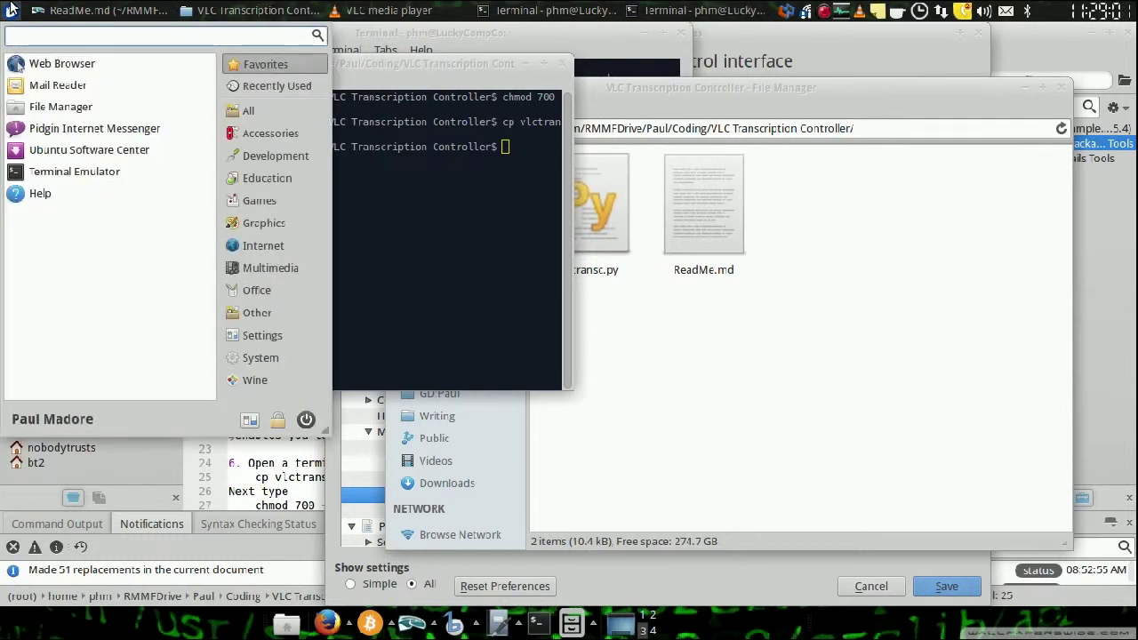
text(keyboard)
key(Return)
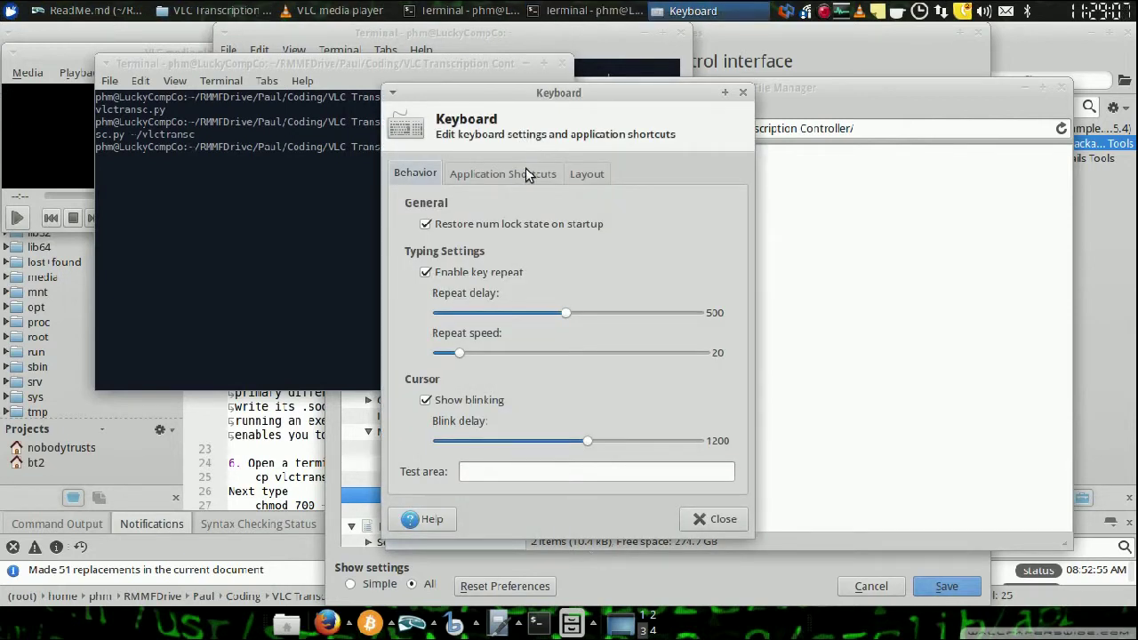
click(525, 174)
scroll(545, 284, down, 5)
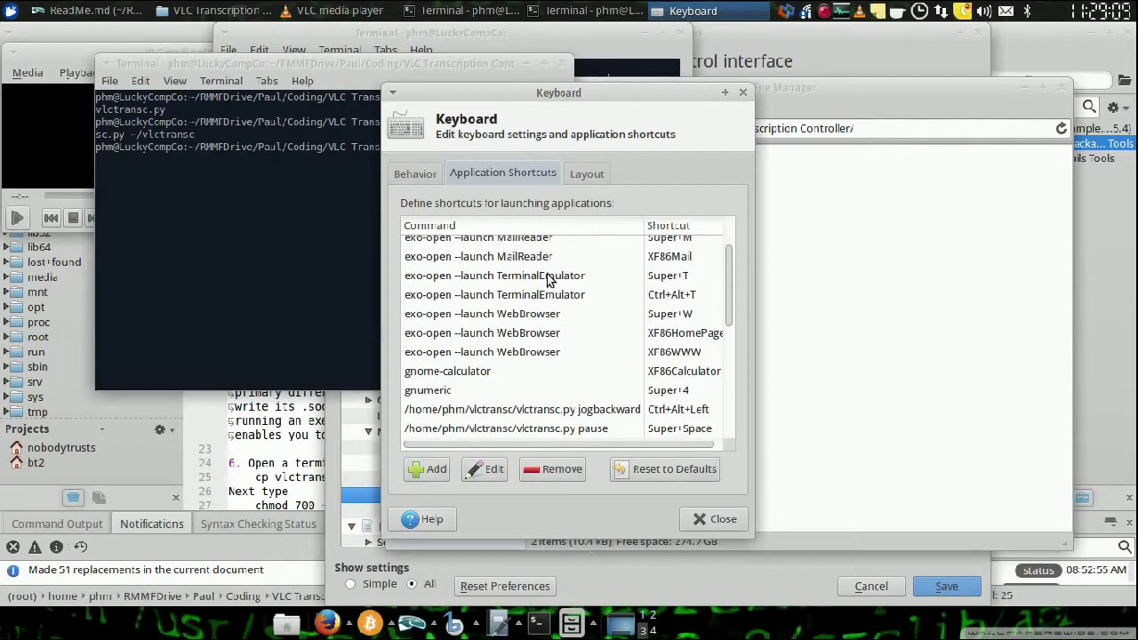
click(544, 370)
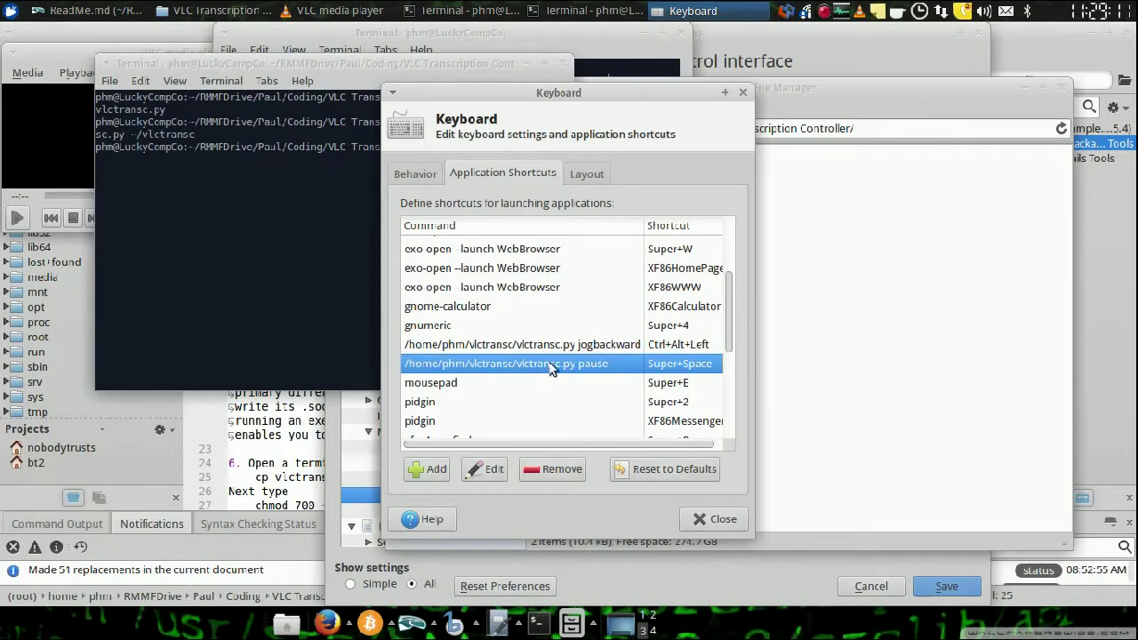
click(573, 344)
click(571, 370)
Step: Scroll ReadMe.md to step 8 and select the command name jogfoward on line 40
click(282, 427)
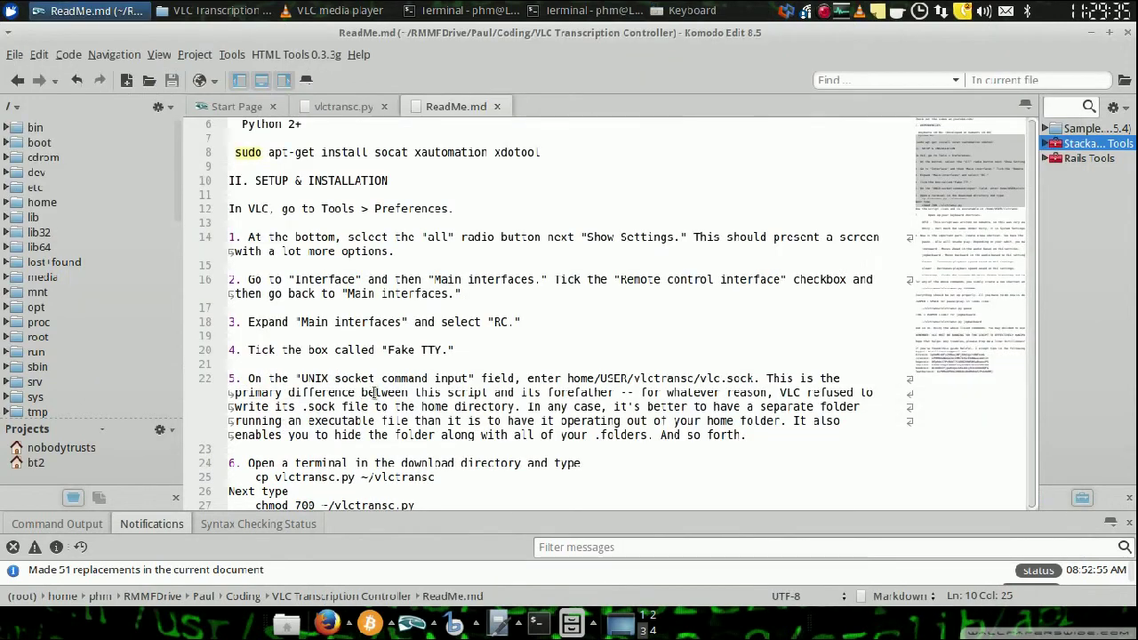
scroll(373, 392, down, 8)
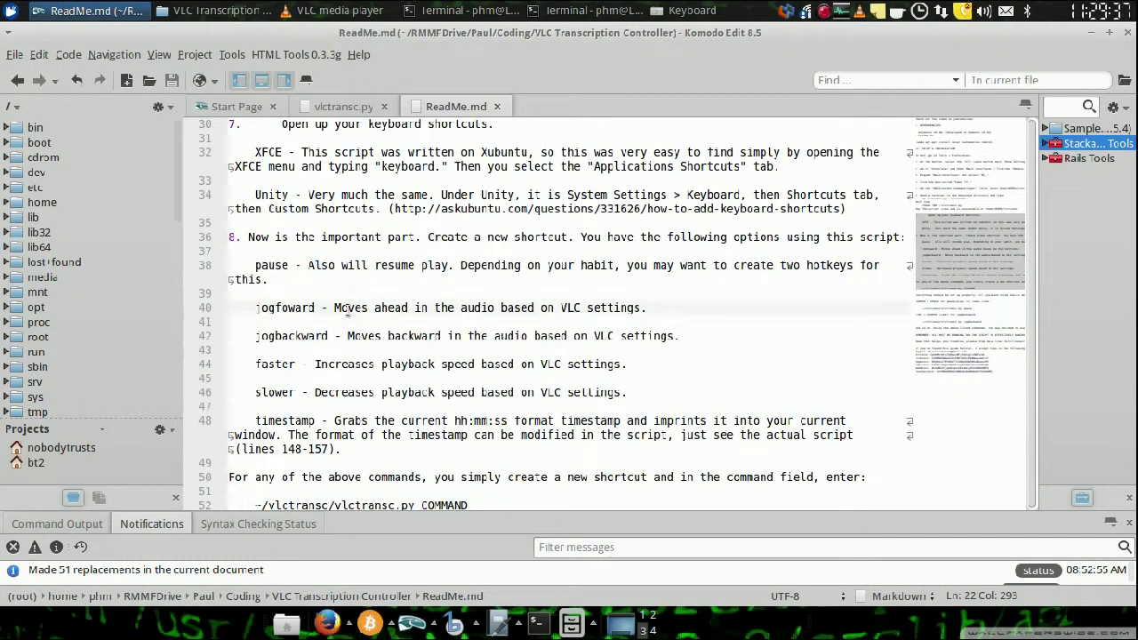
click(322, 307)
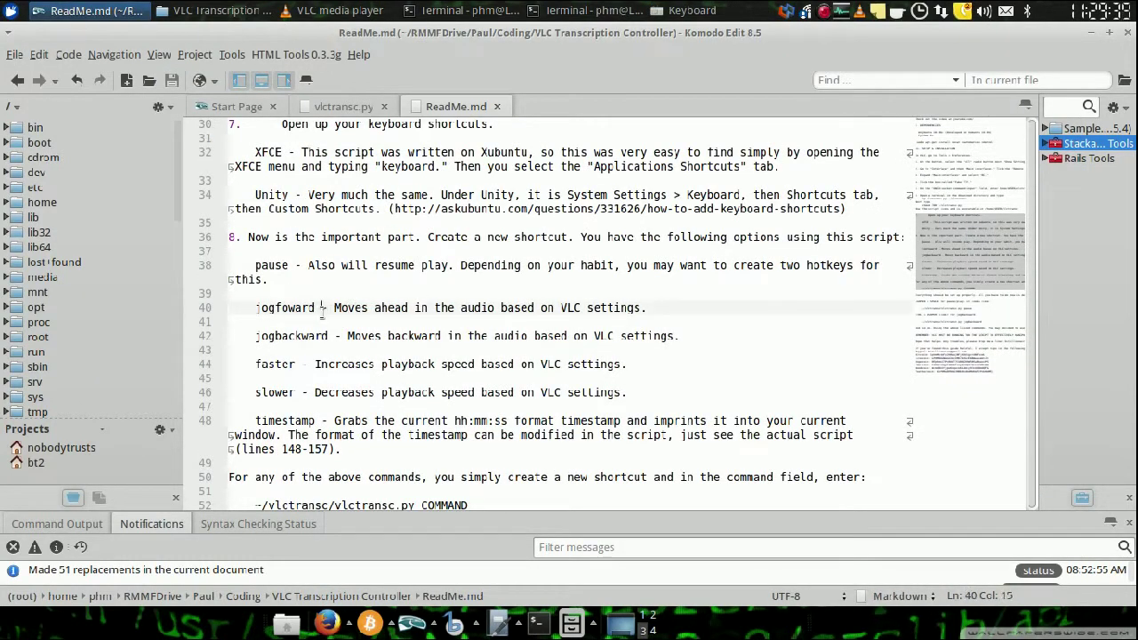
drag(315, 307, 255, 307)
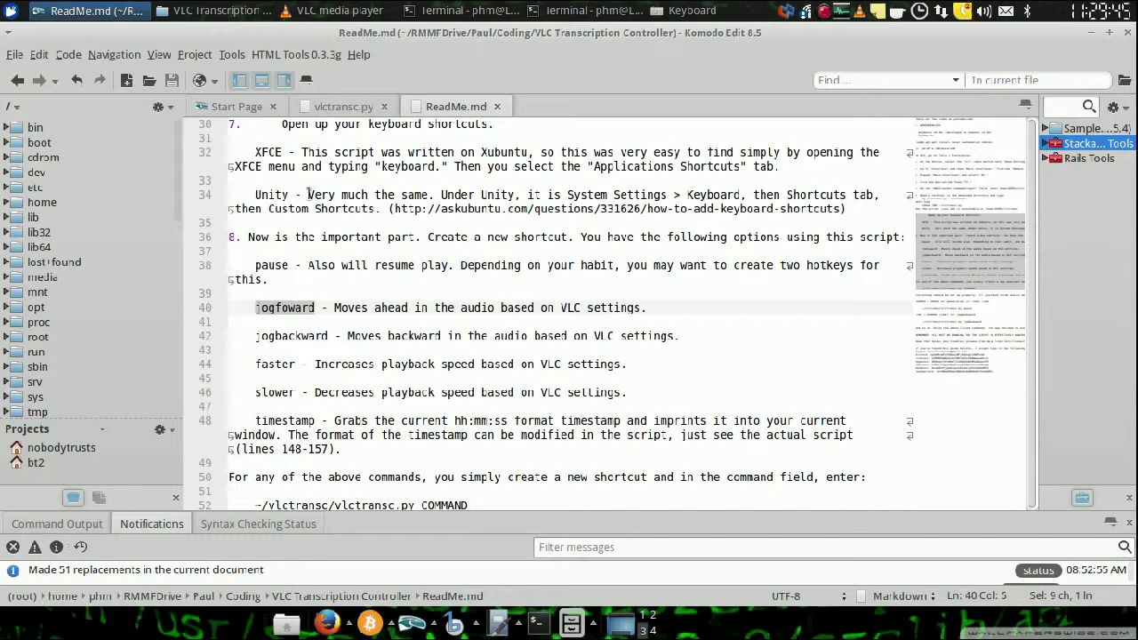
Step: Add an application shortcut for vlctransc.py jogforward bound to Ctrl+Alt+Shift+L
click(692, 11)
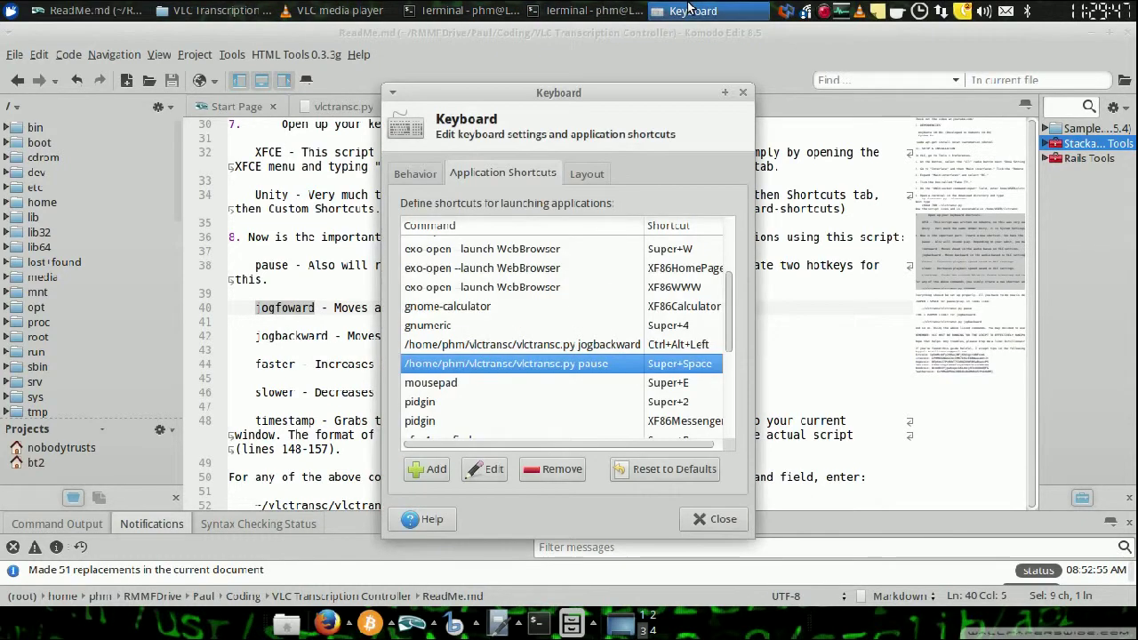
click(429, 470)
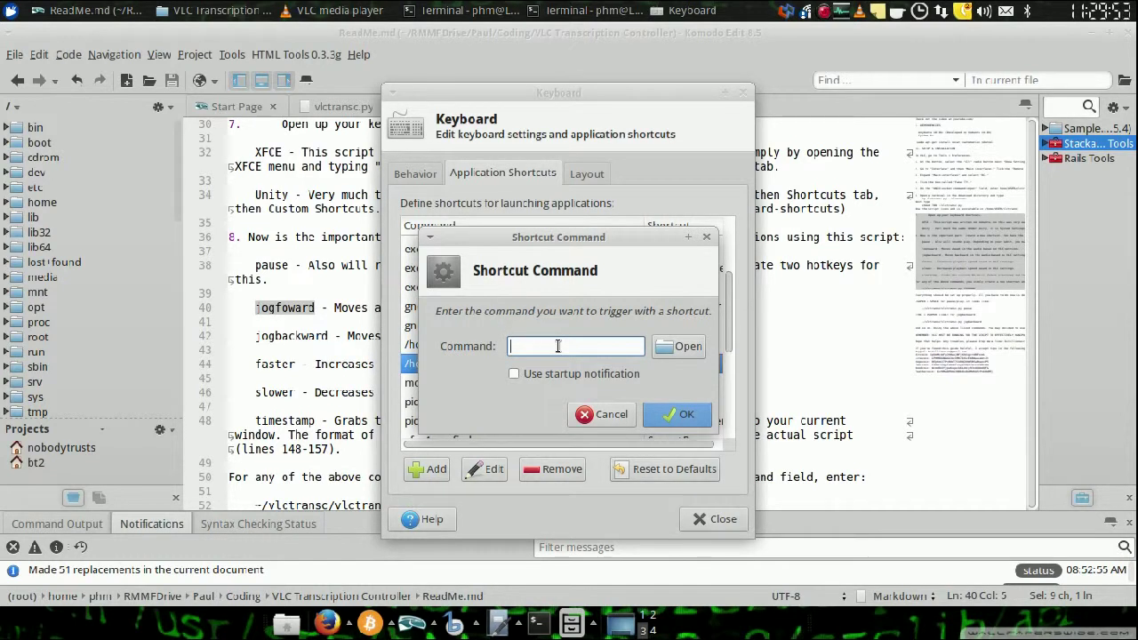
text(/home/)
text(phm/vlctr)
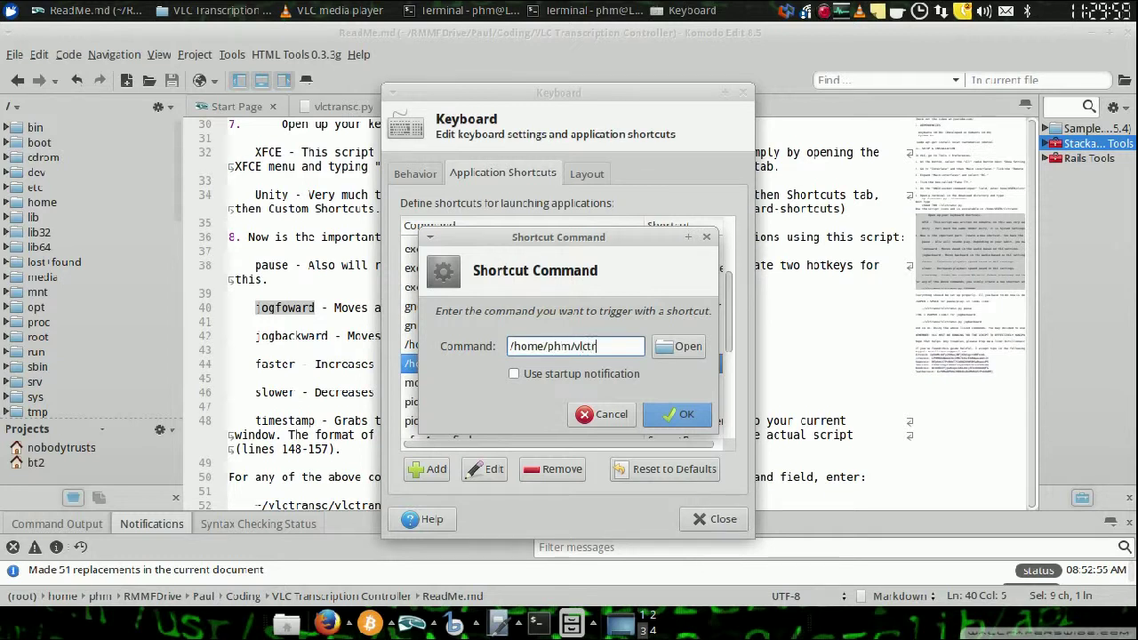
text(ansc/vlctransc)
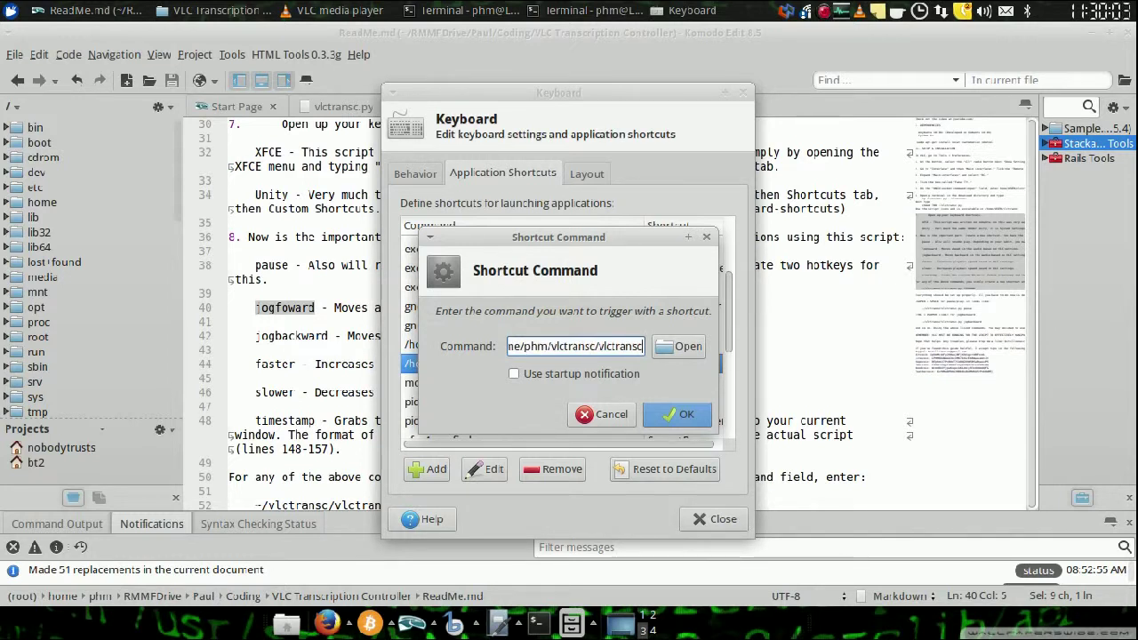
text(.py)
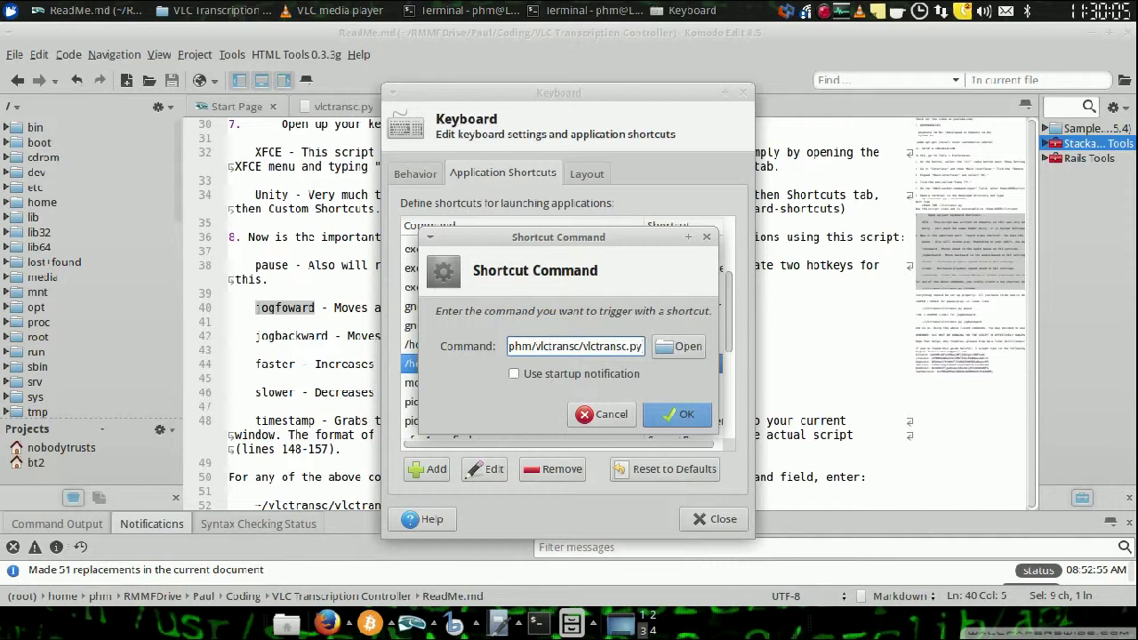
text( jogfo)
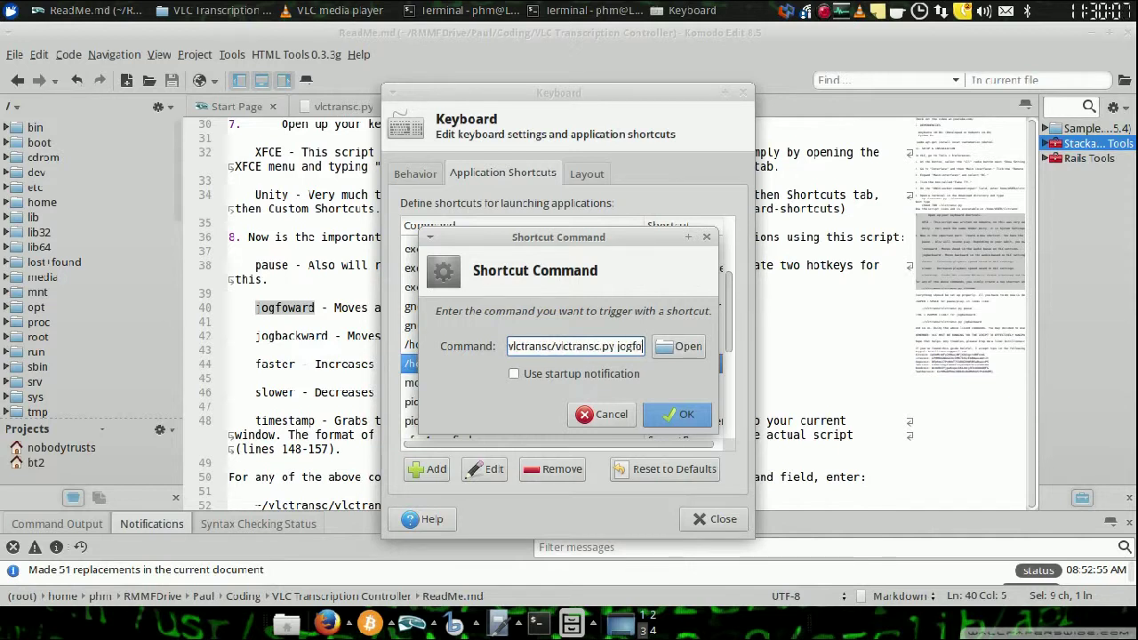
text(rward)
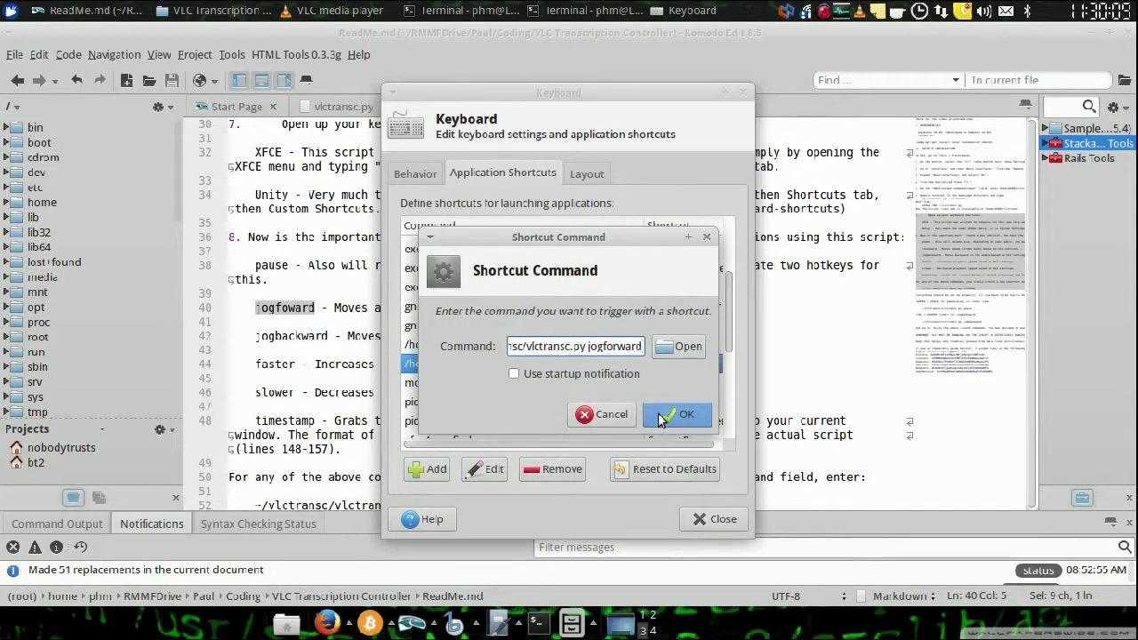
click(662, 420)
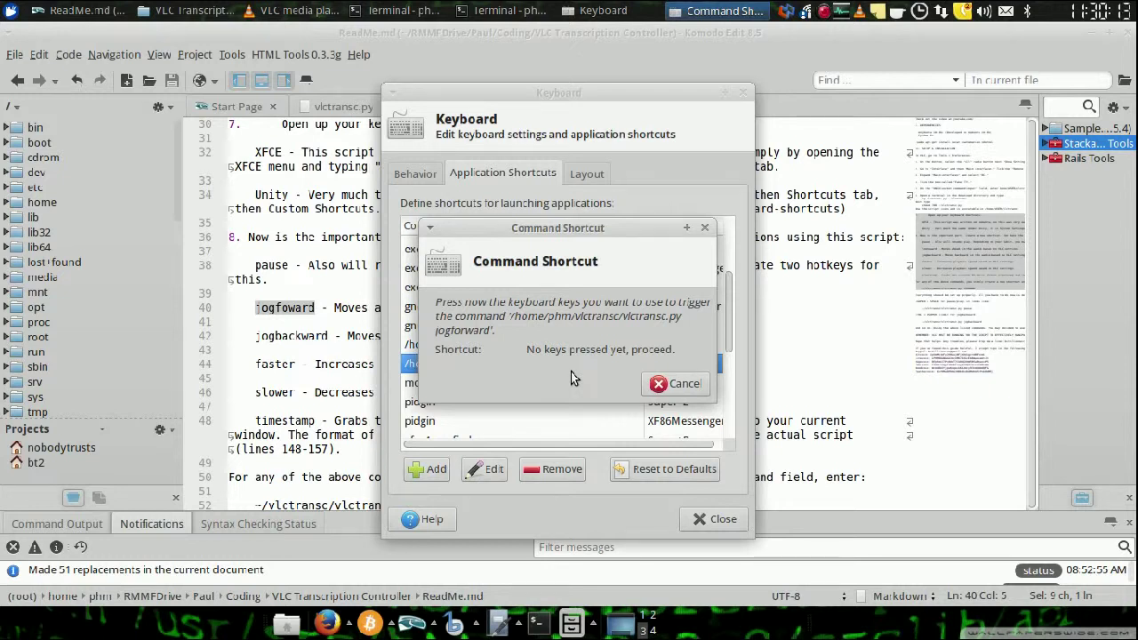
key(ctrl+alt+shift+l)
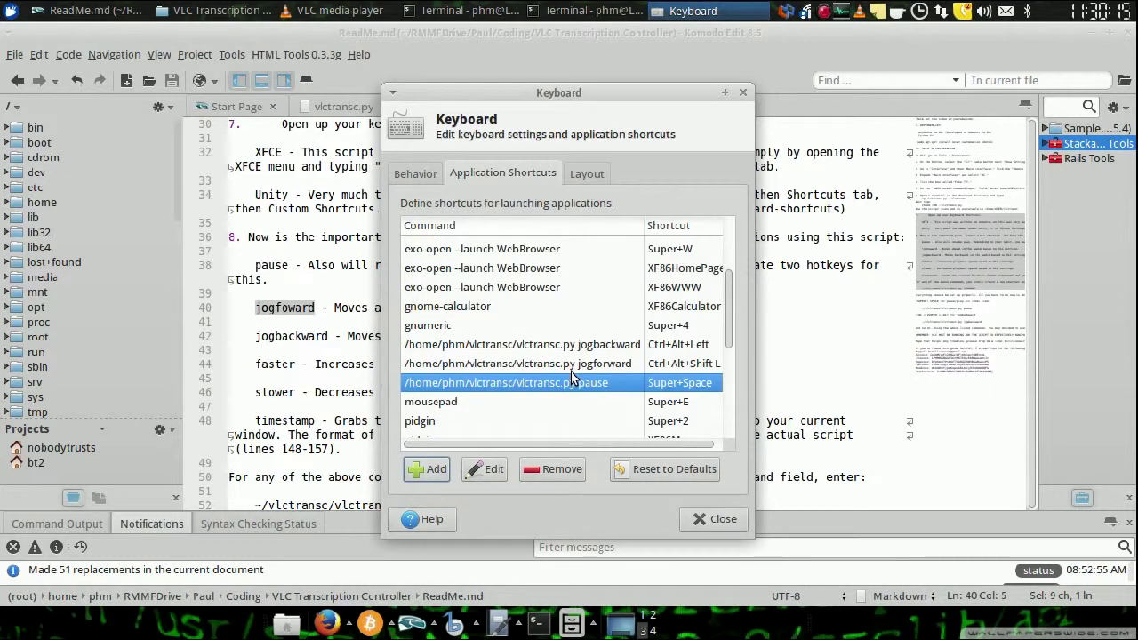
Step: Check the jogforward and jogbackward entries in the shortcuts list
click(594, 364)
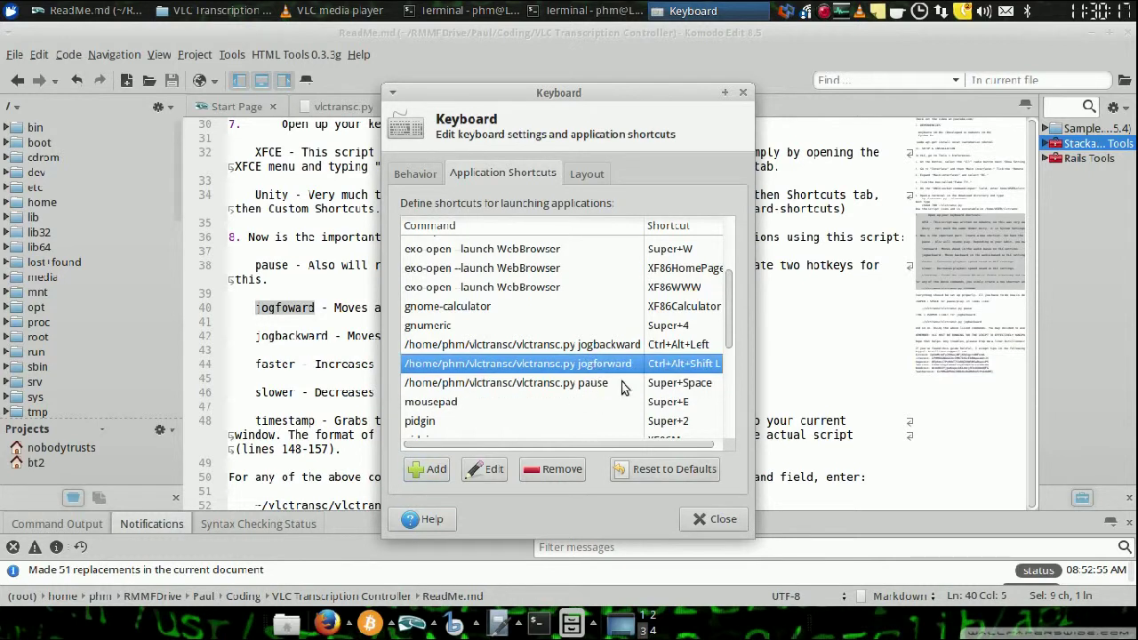
click(609, 347)
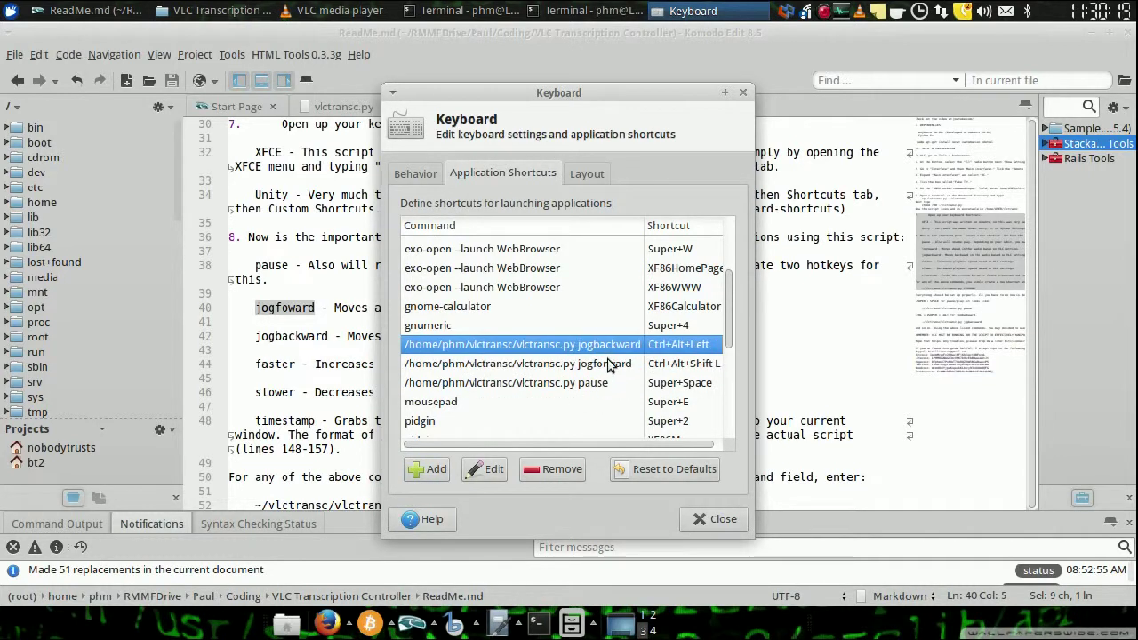
click(612, 366)
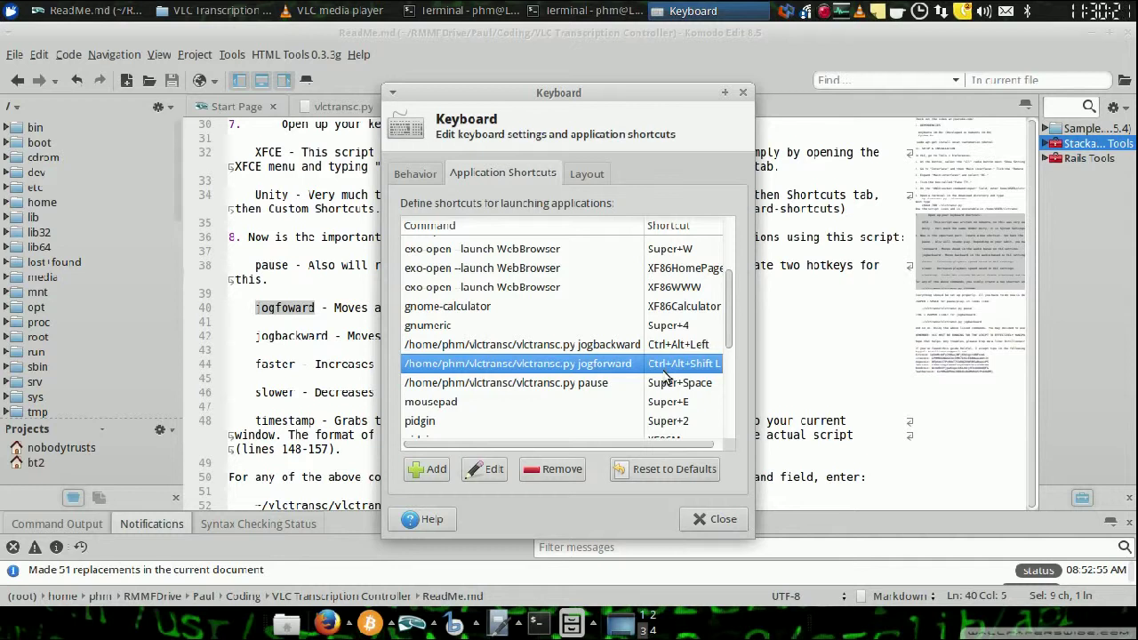
Step: Close VLC's Advanced Preferences, centre the player window and raise the volume to 84%
click(358, 10)
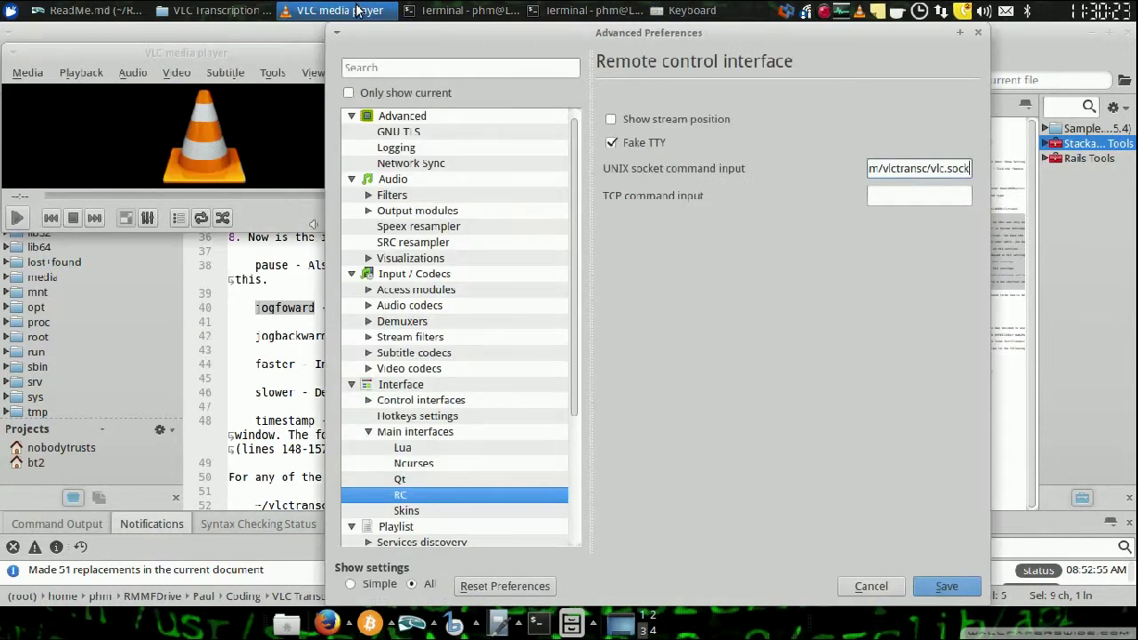
click(984, 35)
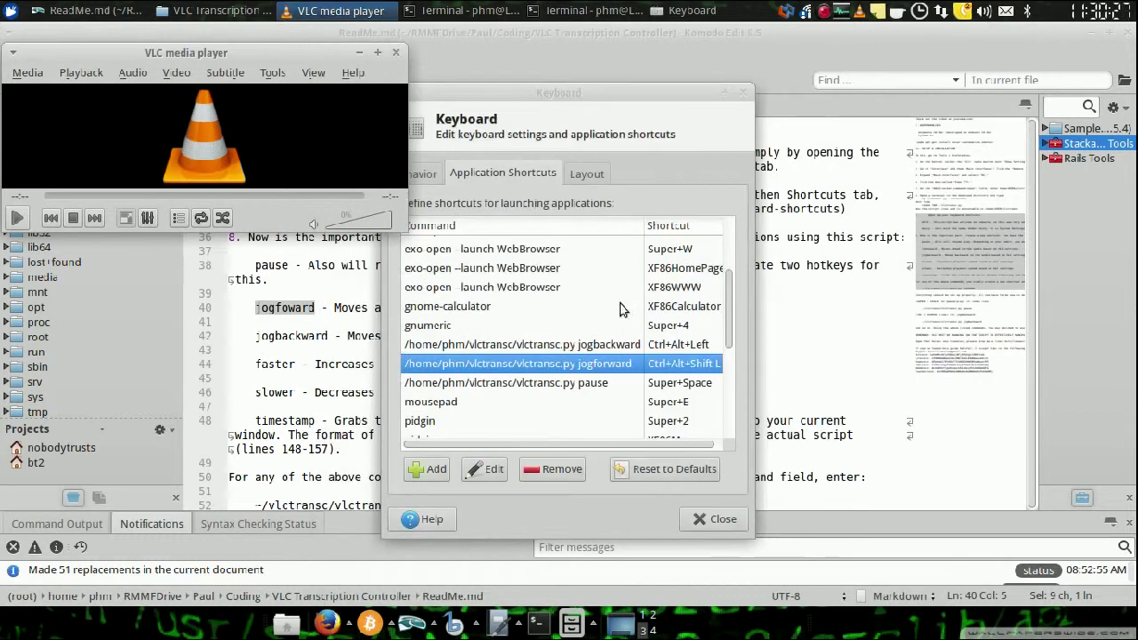
drag(245, 49, 474, 51)
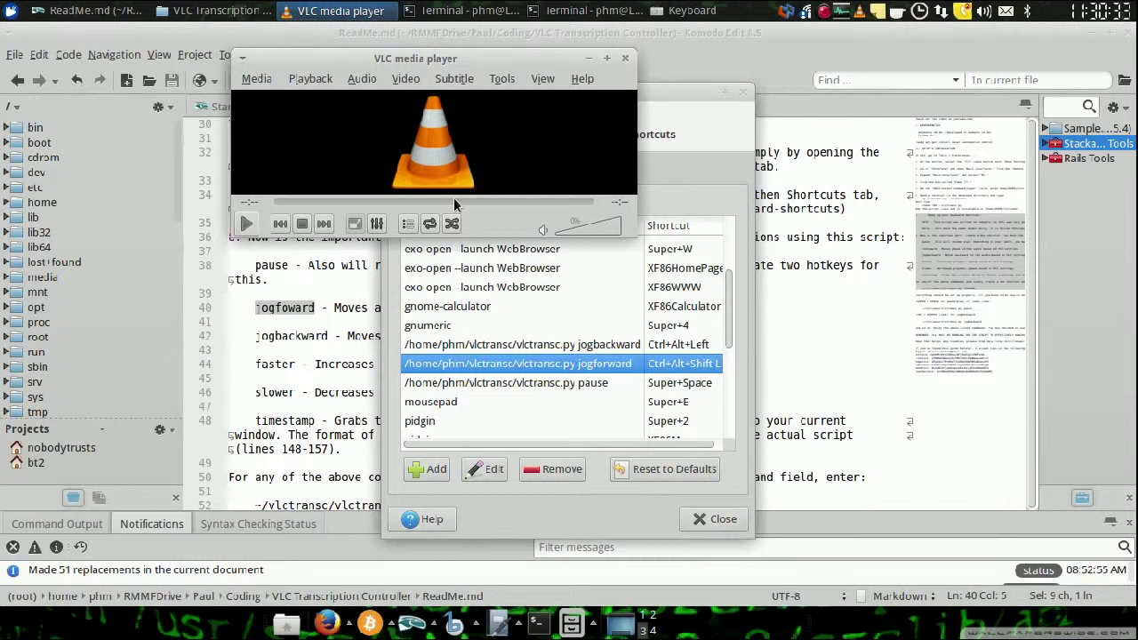
click(610, 228)
click(254, 78)
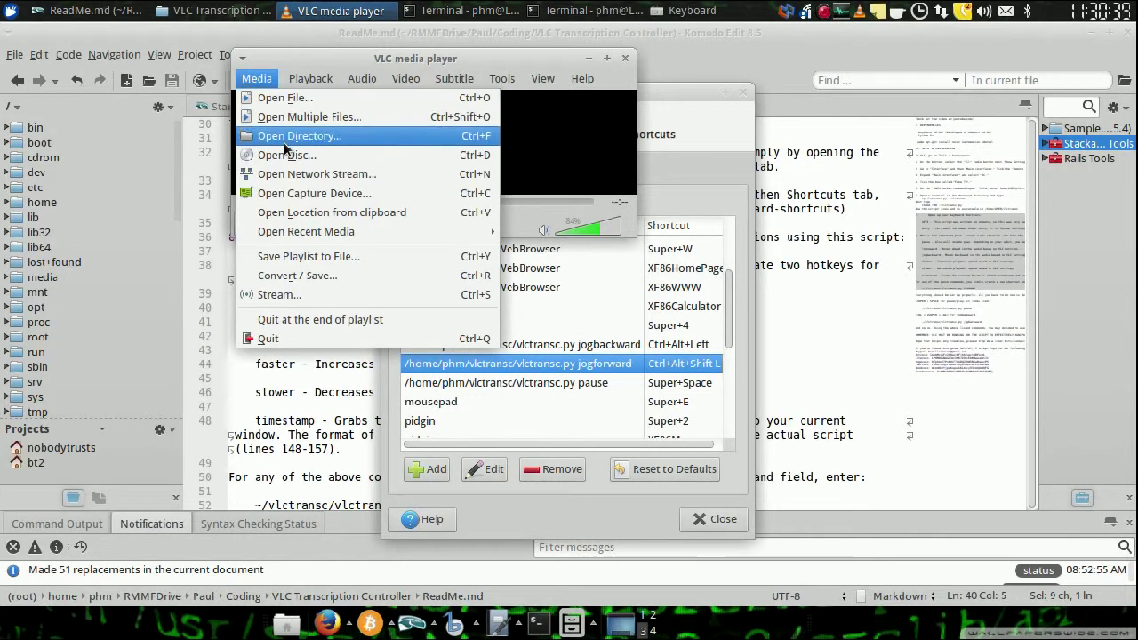
Step: Reopen 1-1.mp3 from recent media, play it and seek to about 5:00
mouse_move(325, 237)
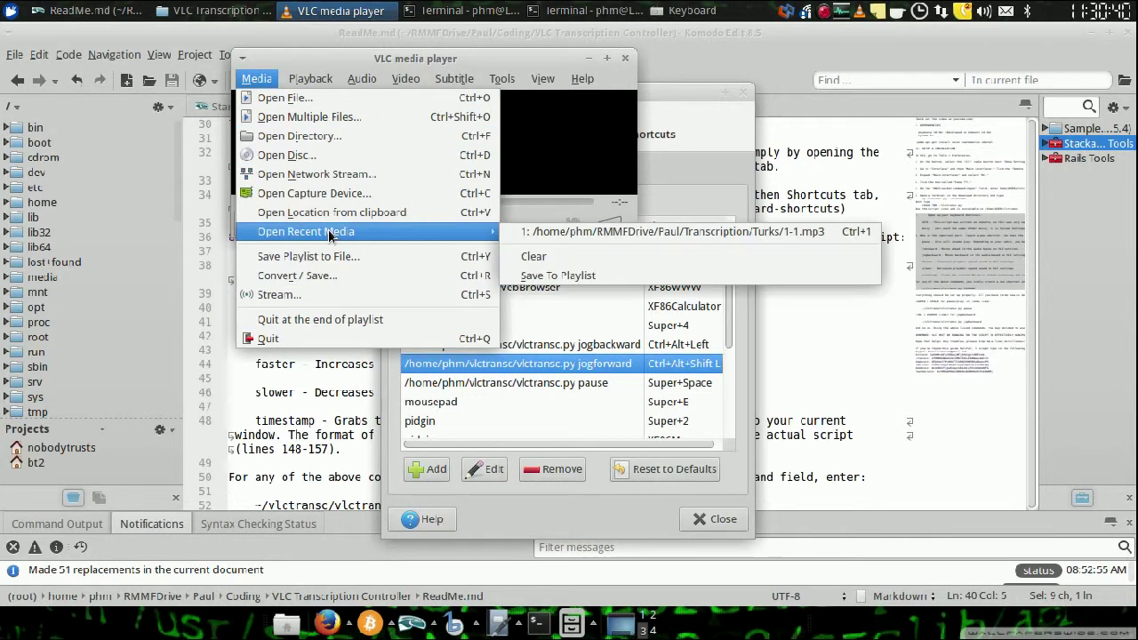
click(574, 233)
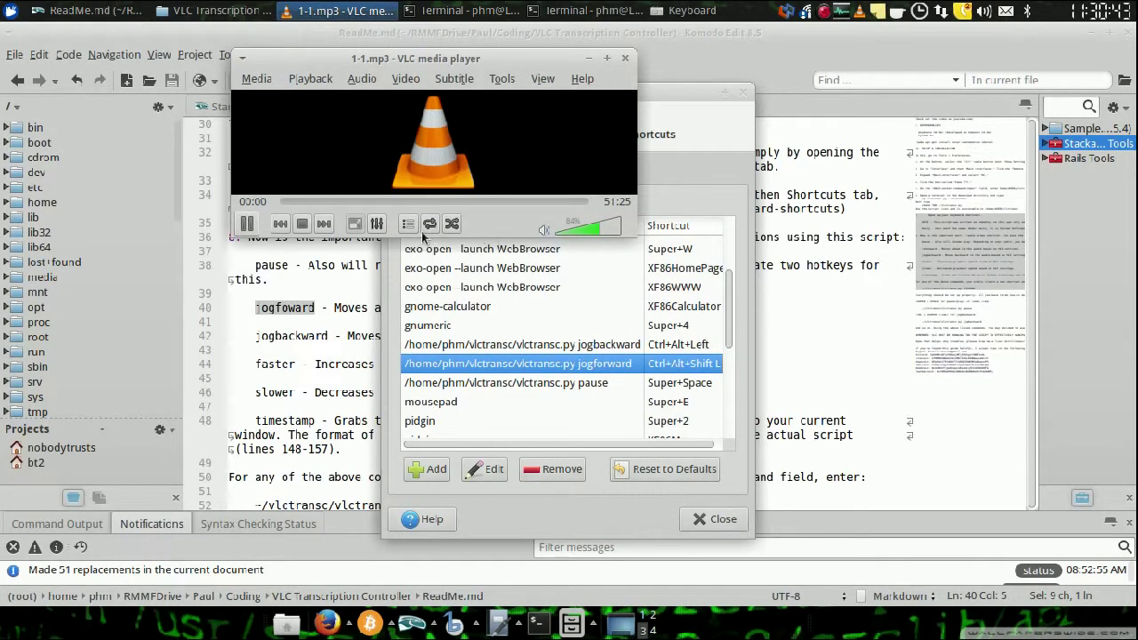
click(248, 229)
click(313, 205)
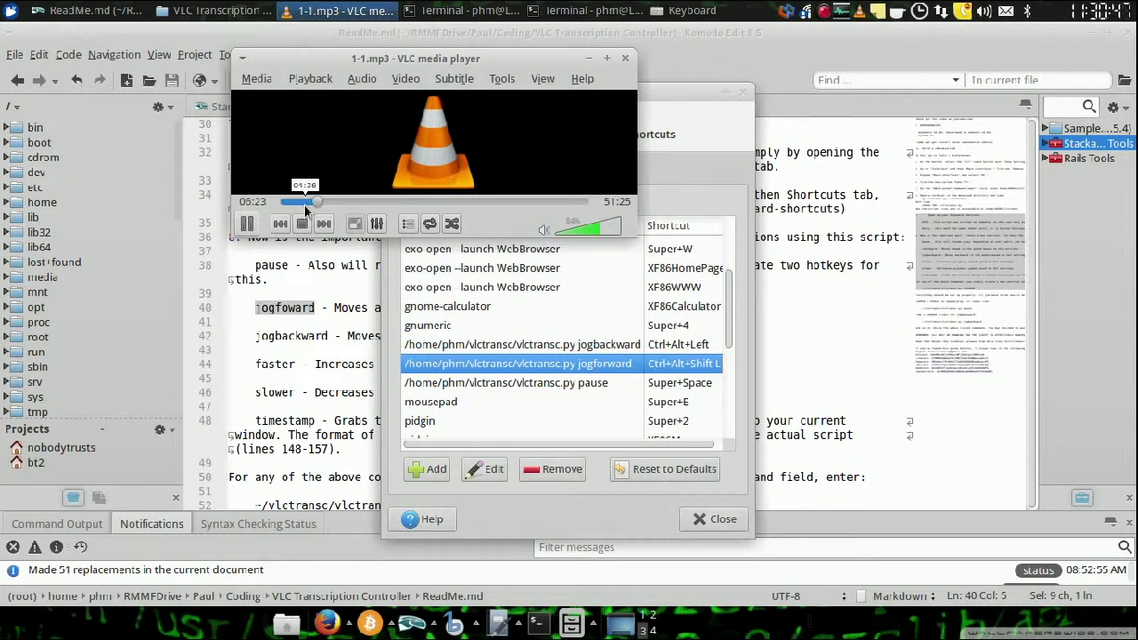
Step: Test the jog-back, jog-forward and Super+Space pause hotkeys on the playing audio
key(ctrl+alt+Left)
key(ctrl+alt+shift+Right)
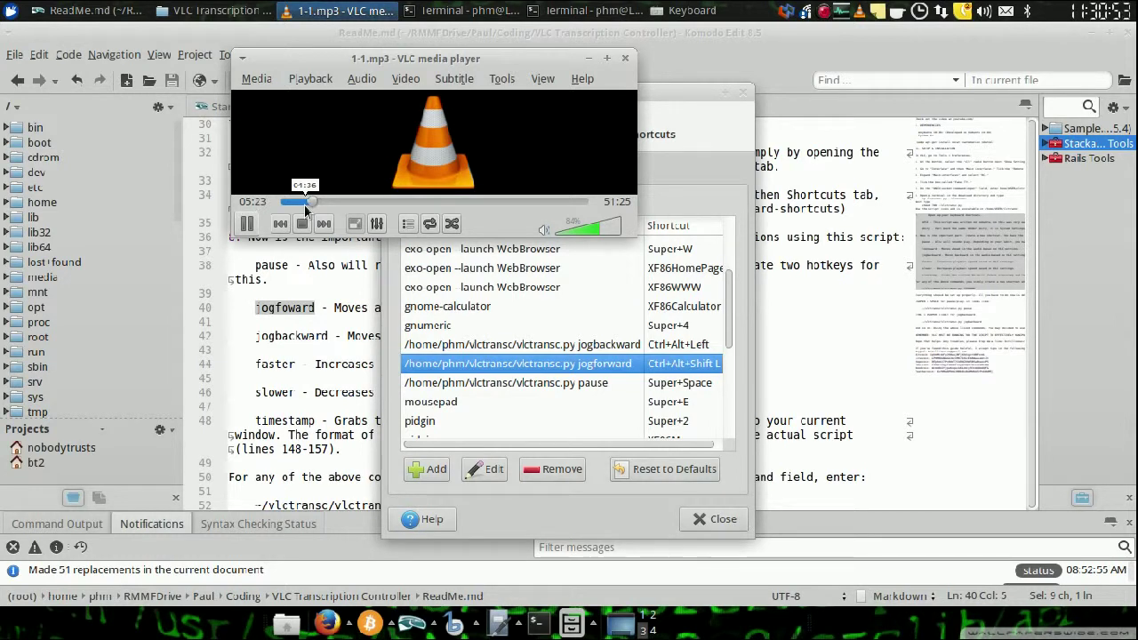
key(ctrl+alt+Left)
key(super+space)
key(ctrl+alt+shift+Left)
key(ctrl+alt+shift+Left)
key(ctrl+alt+shift+Left)
key(ctrl+alt+shift+Left)
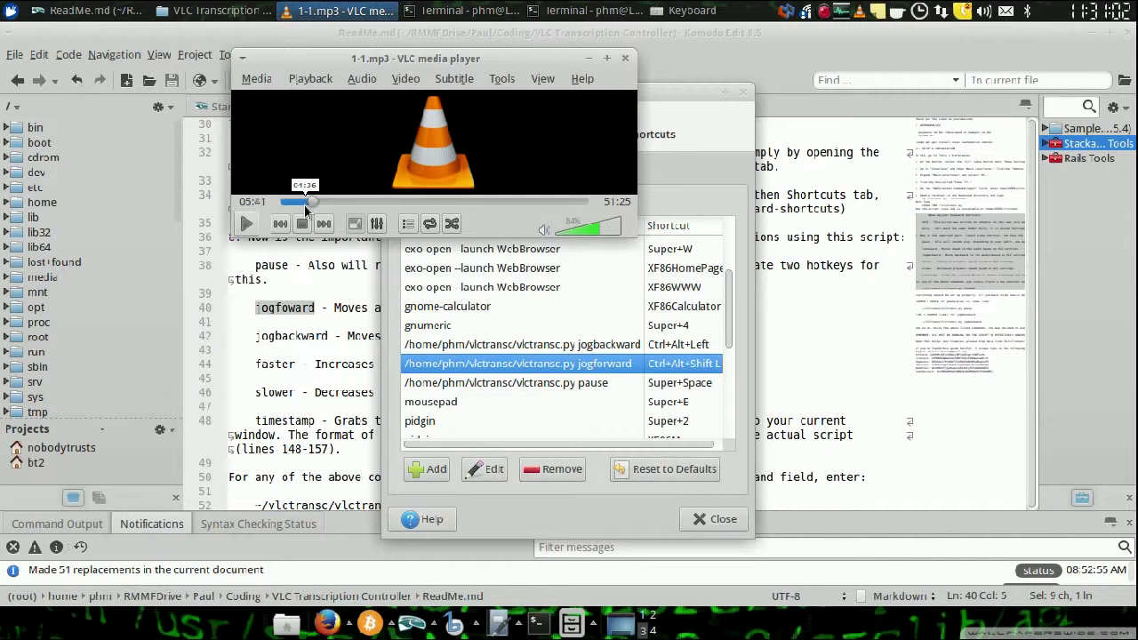
key(ctrl+alt+shift+Left)
key(ctrl+alt+shift+Left)
key(ctrl+alt+shift+Left)
key(ctrl+alt+shift+Left)
Step: Open a new blank document in Komodo Edit and set VLC Always on Top, moved to the right
click(313, 350)
click(126, 80)
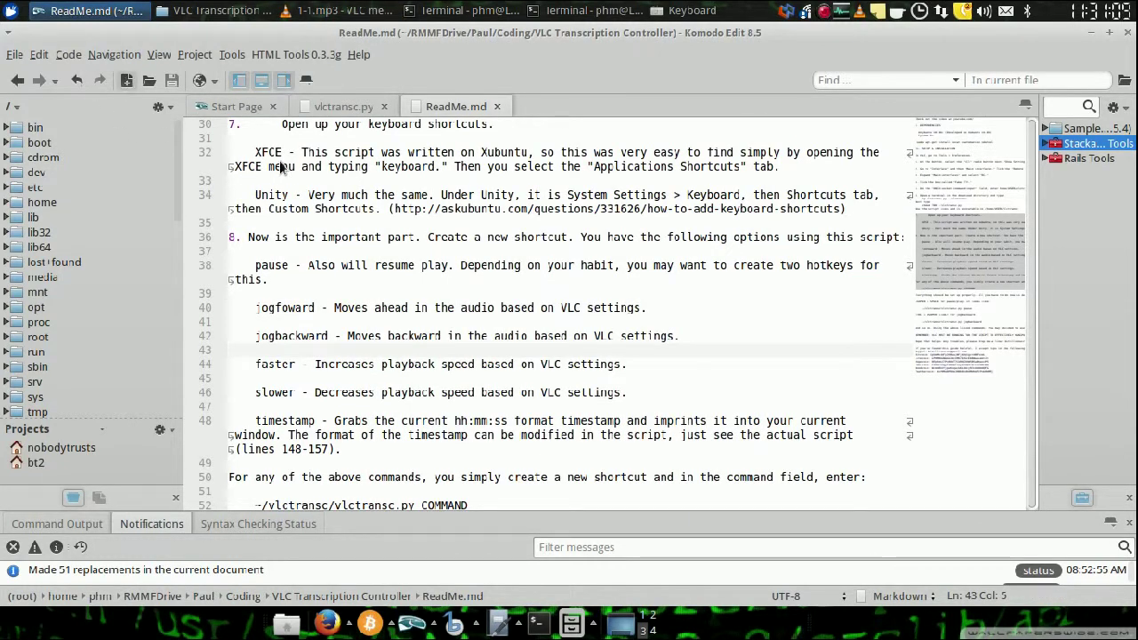
click(362, 7)
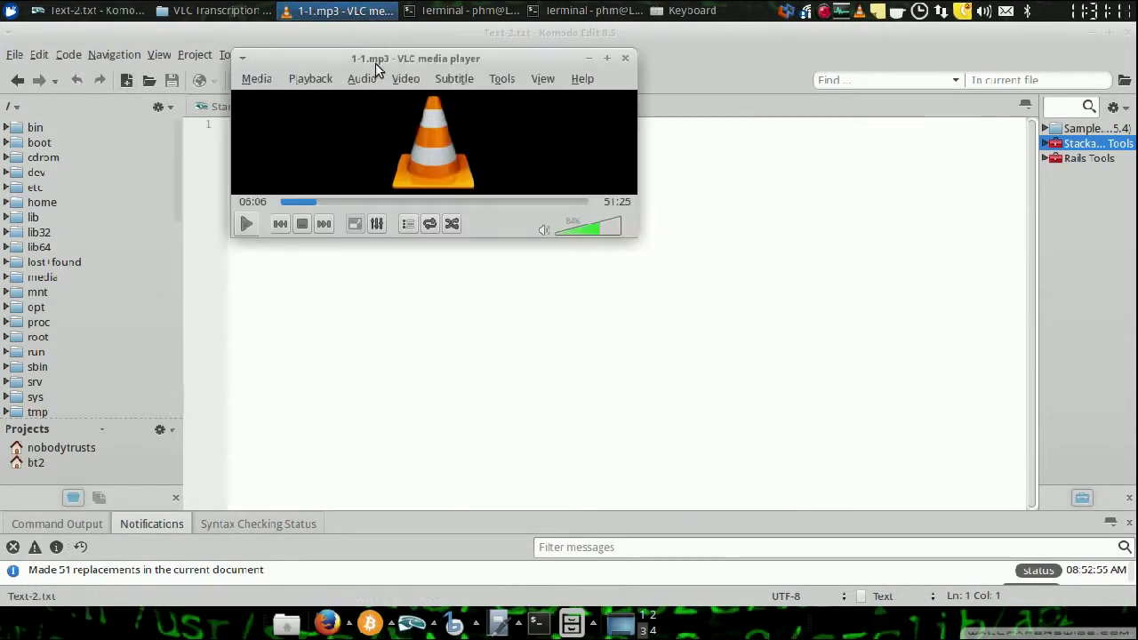
drag(377, 51, 592, 36)
right_click(592, 35)
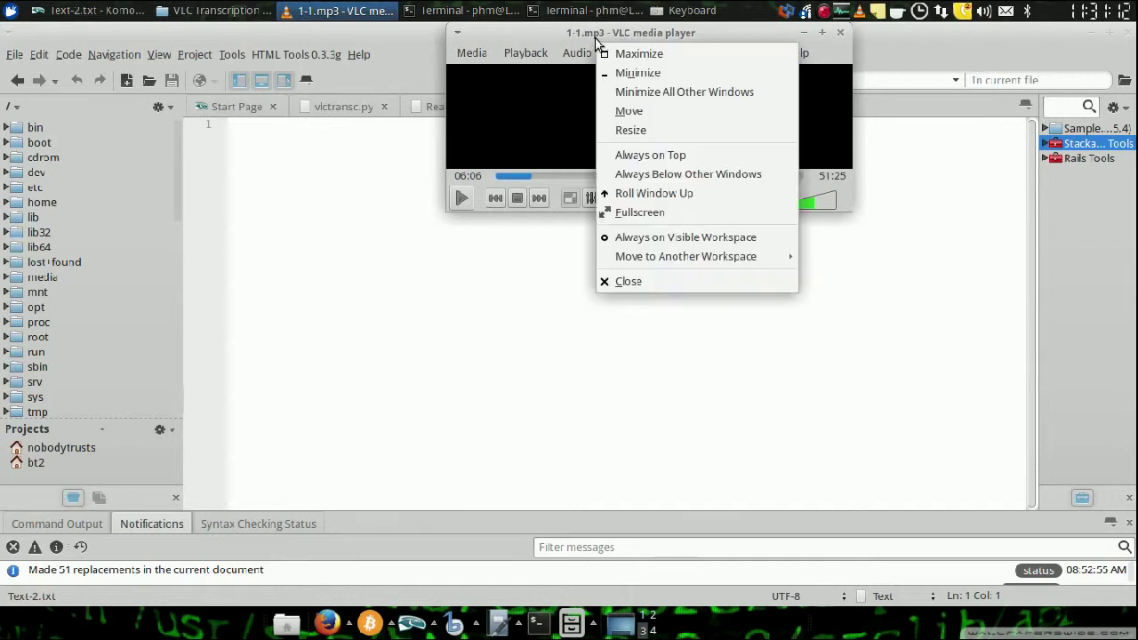
click(656, 160)
drag(655, 36, 742, 35)
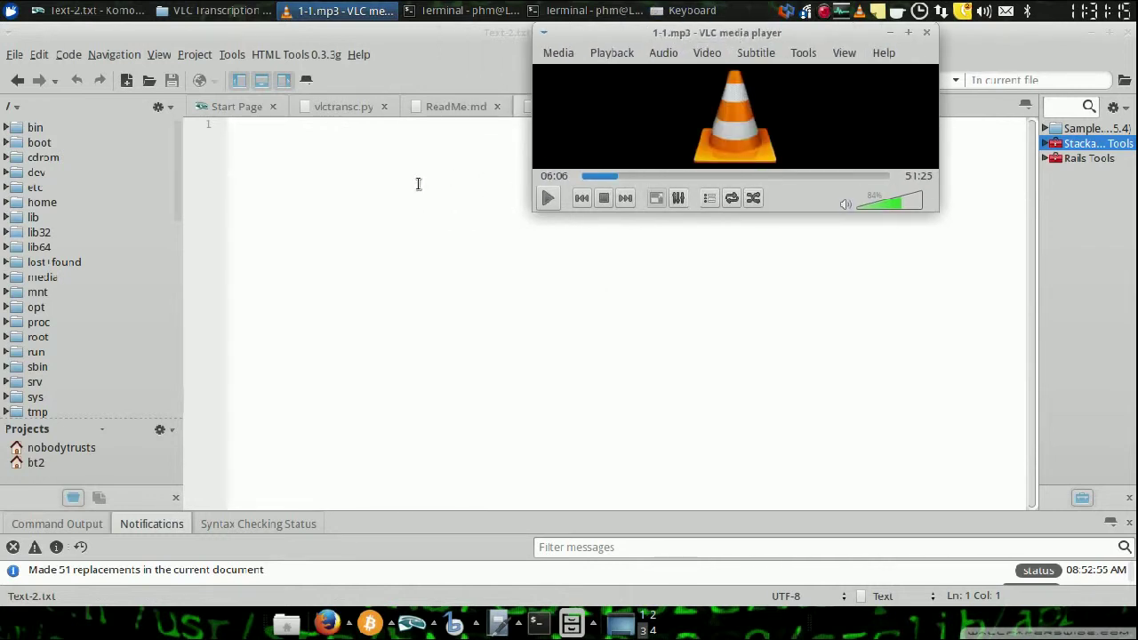
Step: Type test text in Text-2.txt while resuming and pausing playback with Ctrl+Space
click(429, 181)
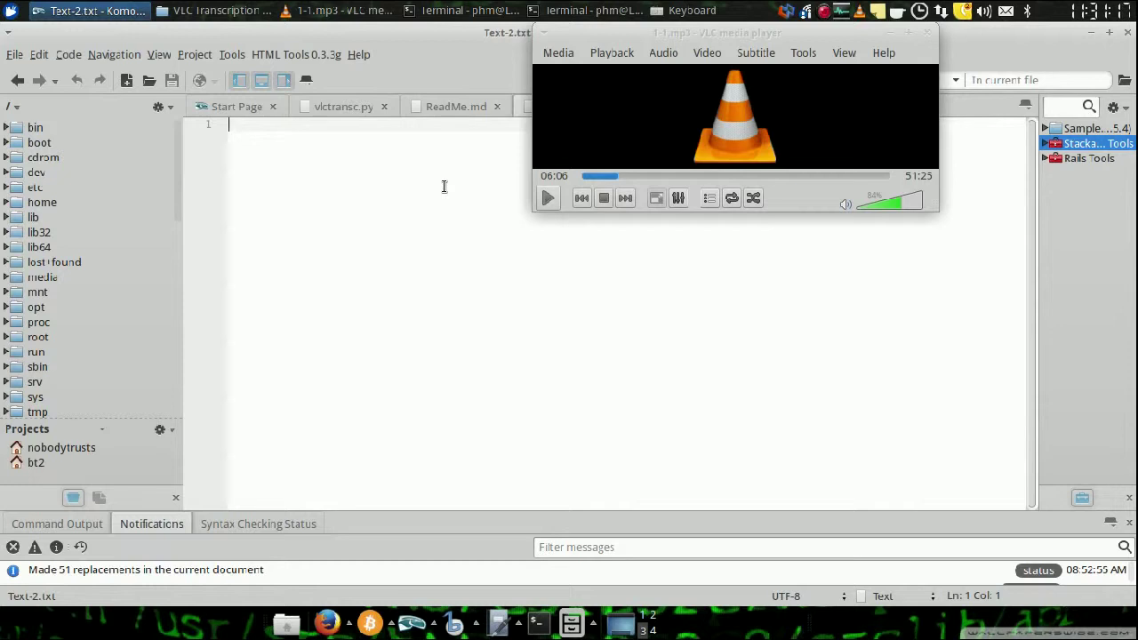
key(ctrl+space)
text(dfal;sdkfjlksdfjasdflasdjfl)
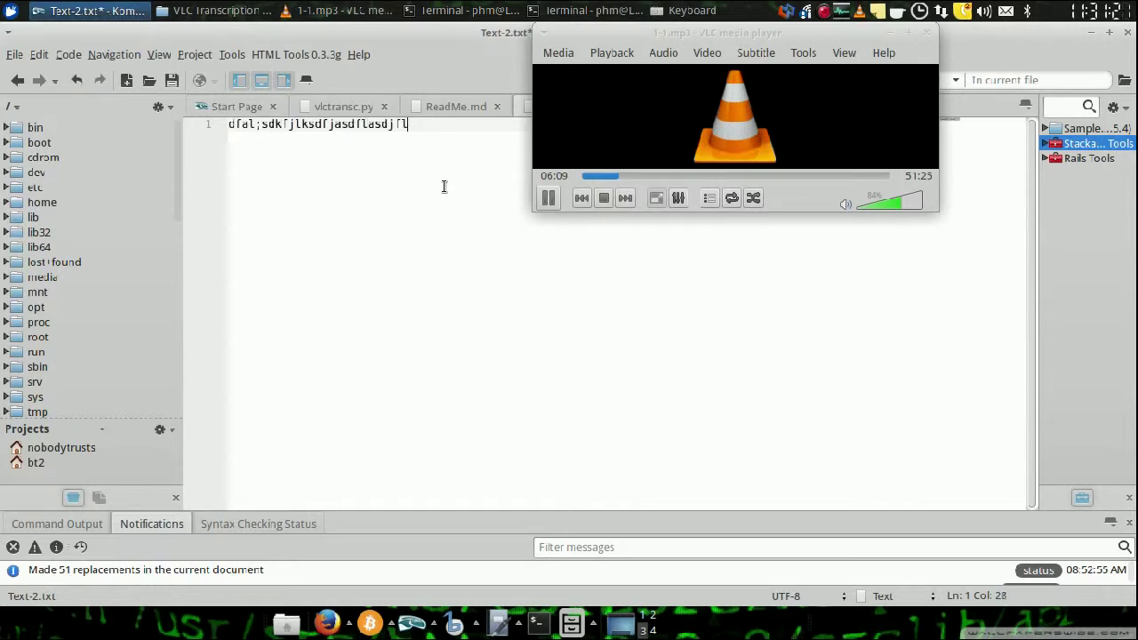
key(ctrl+space)
text(sklfj;sl;dkfjasl;)
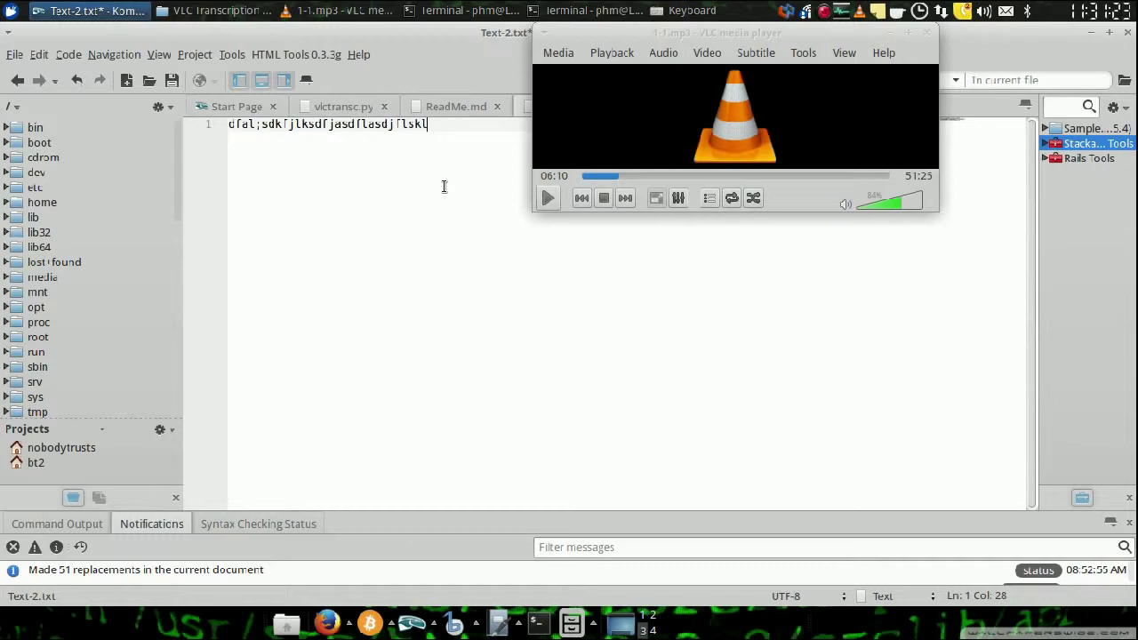